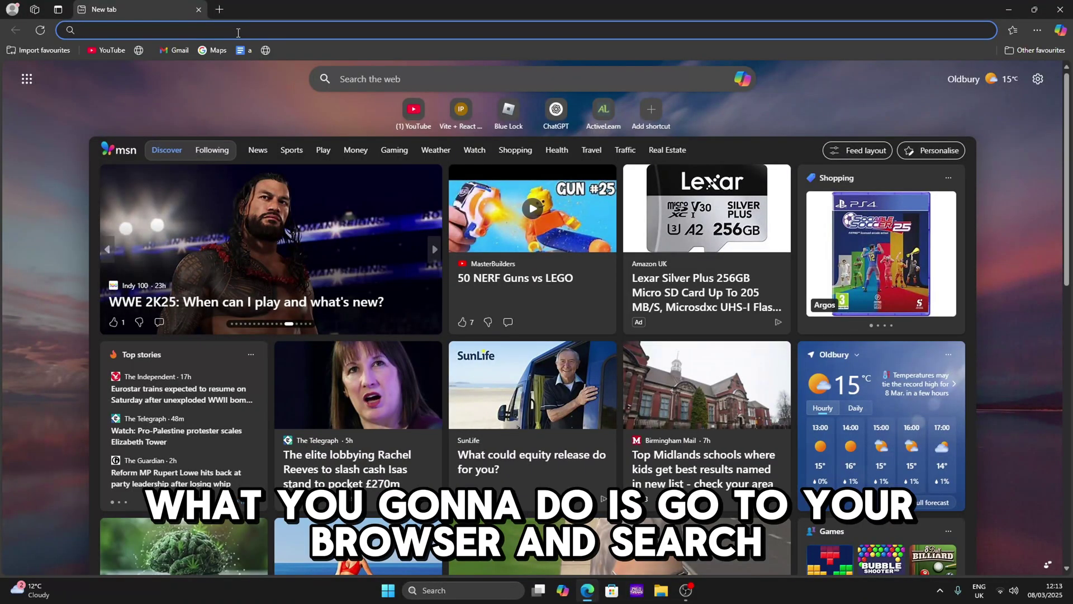
Join discord.gg/zylo and follow the #free-utility download link to the Rekonise unlock page.
text(d)
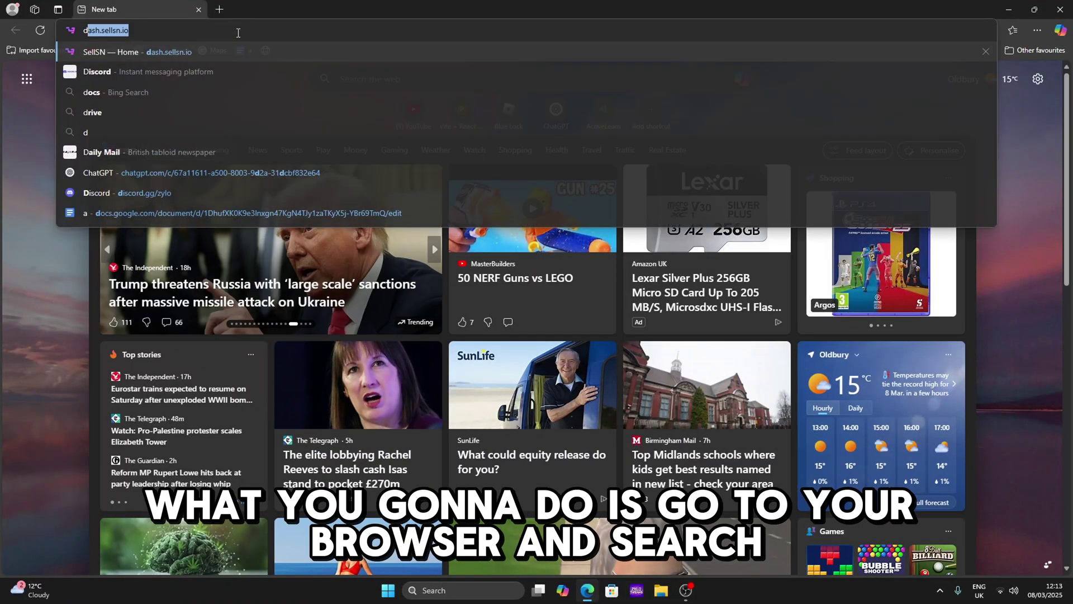
text(iscord.gg/zylo)
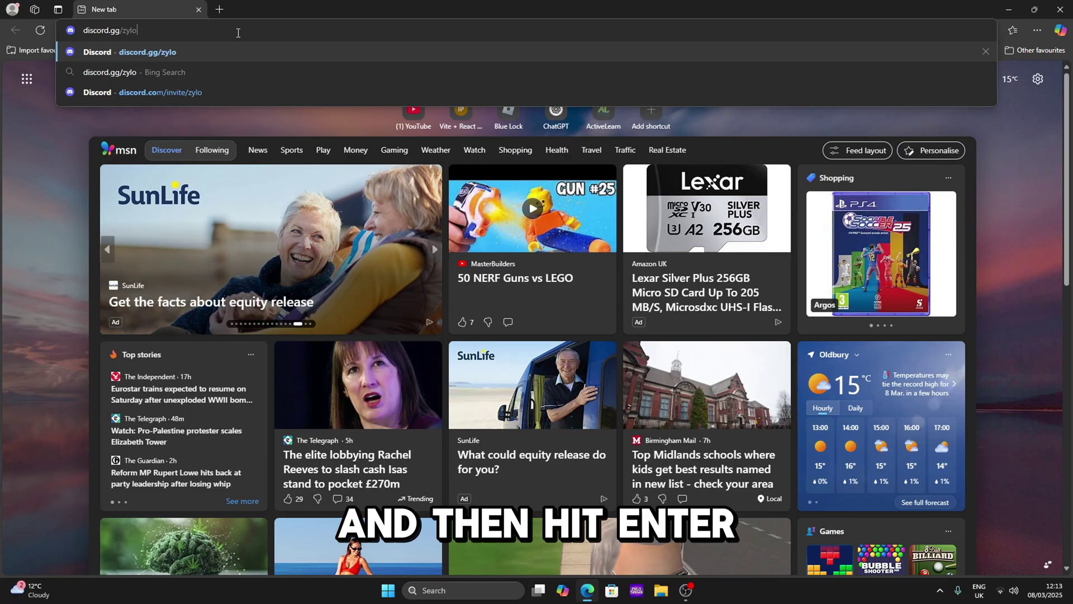
key(Return)
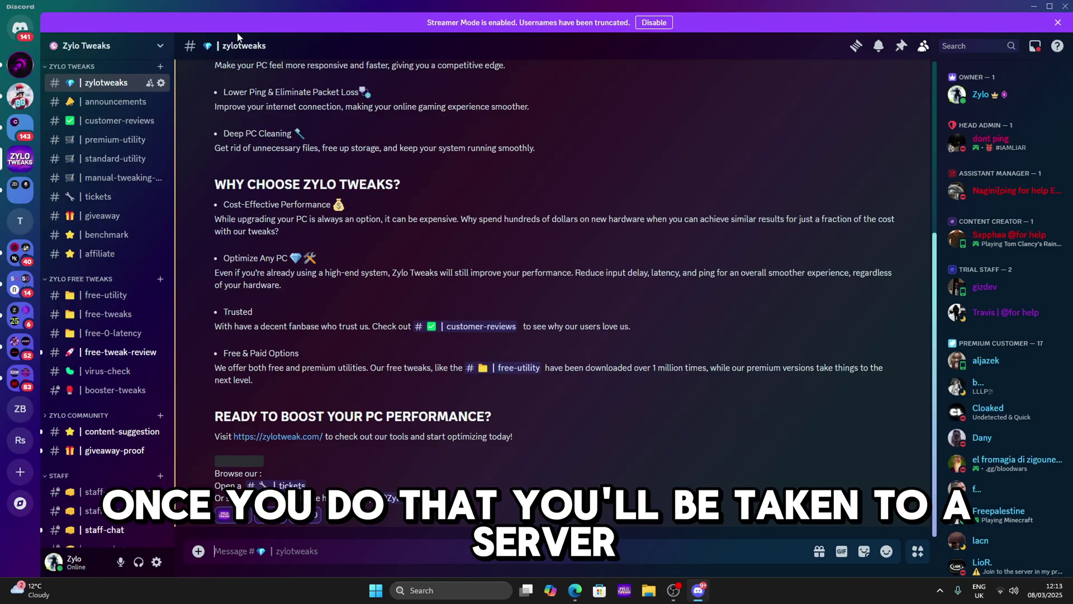
click(72, 294)
click(254, 130)
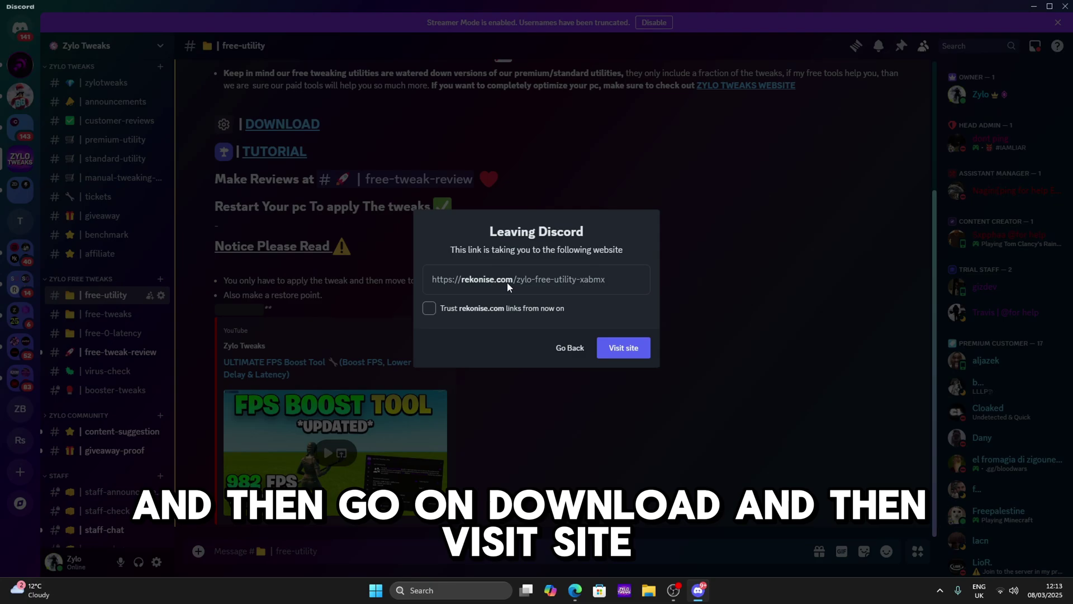
click(625, 346)
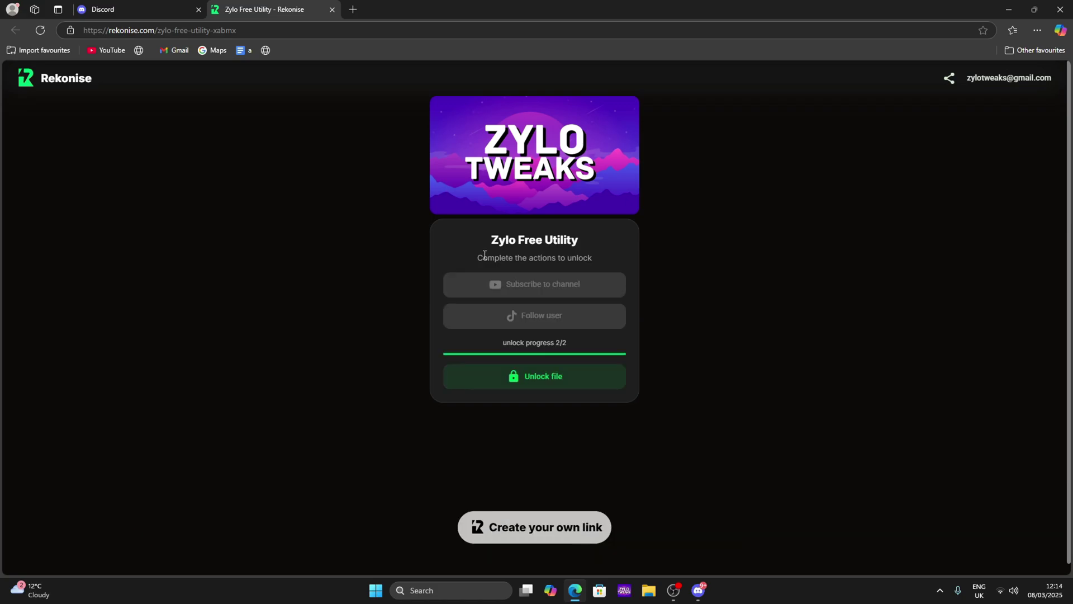
Unlock and download the Zylo Free Utility zip, then drag it from Edge's Downloads onto the desktop.
click(537, 378)
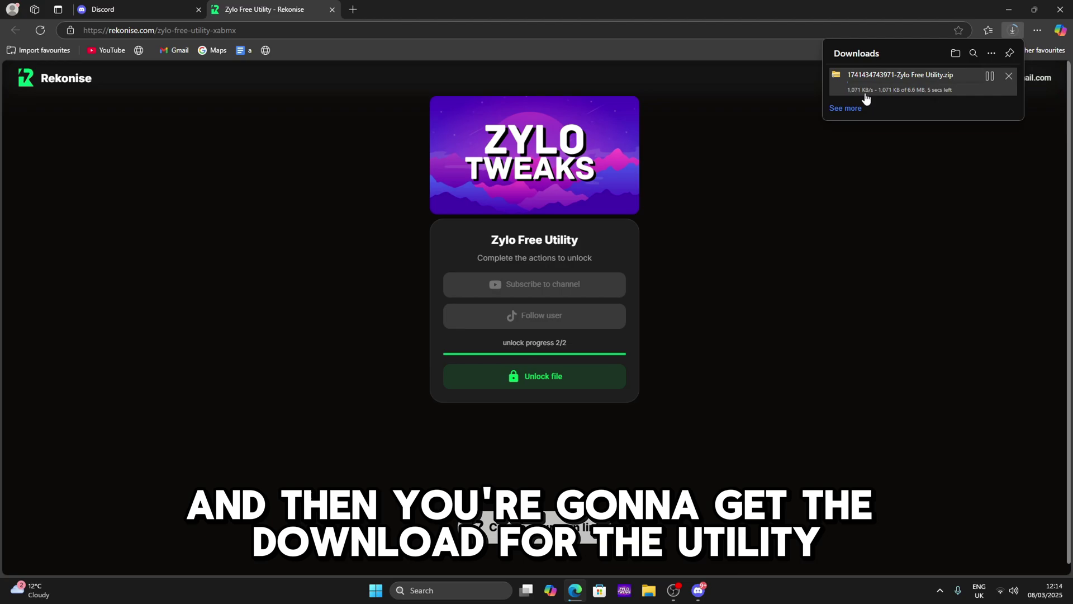
click(698, 591)
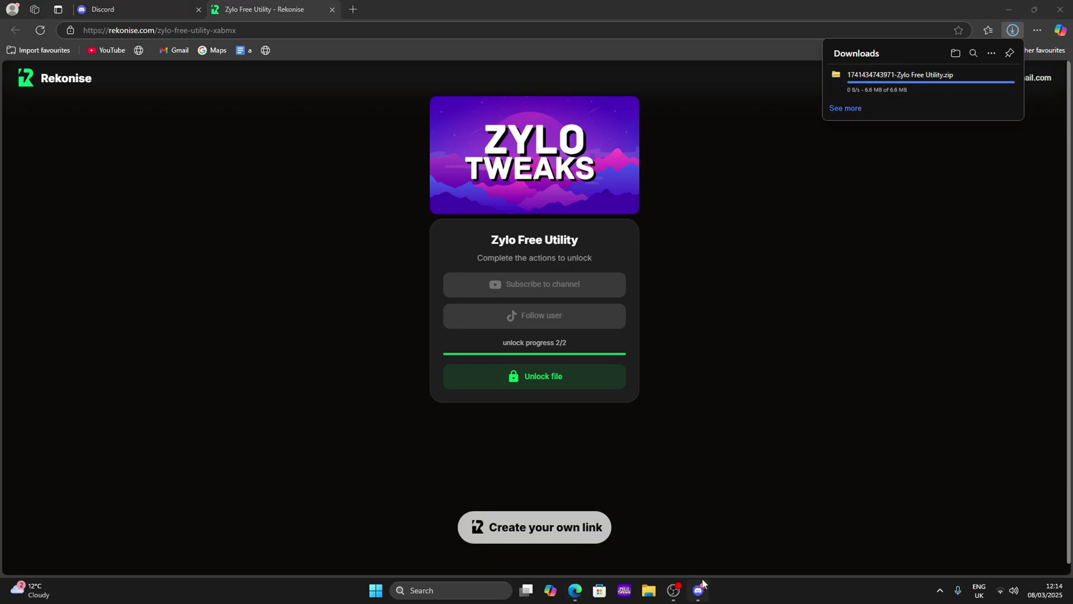
click(1034, 6)
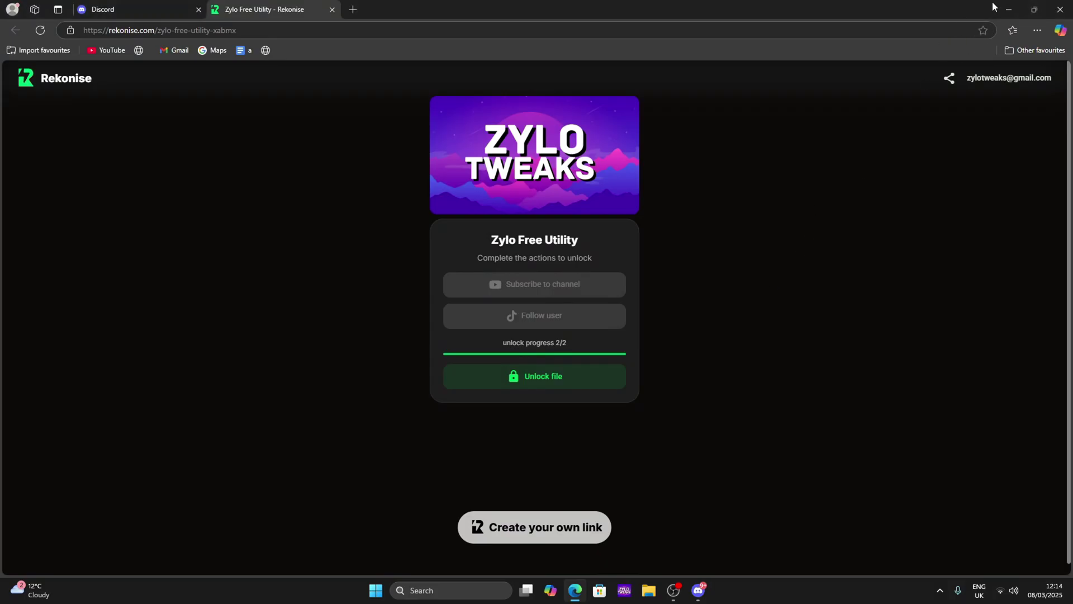
drag(994, 7, 817, 19)
click(909, 44)
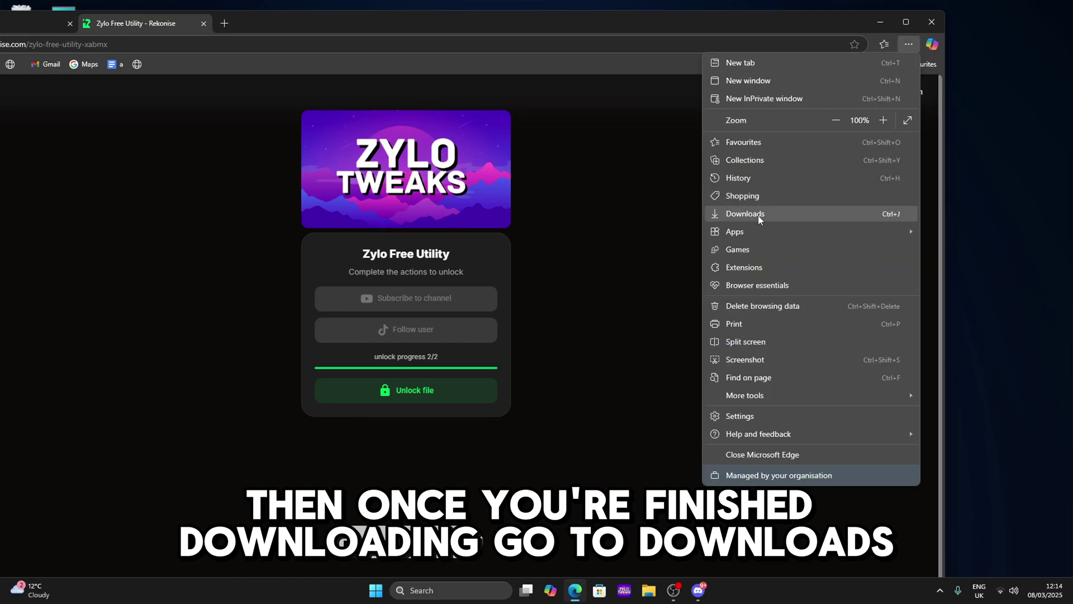
click(743, 216)
drag(771, 90, 501, 175)
Extract the Zylo Free Utility zip with Extract All.
click(881, 22)
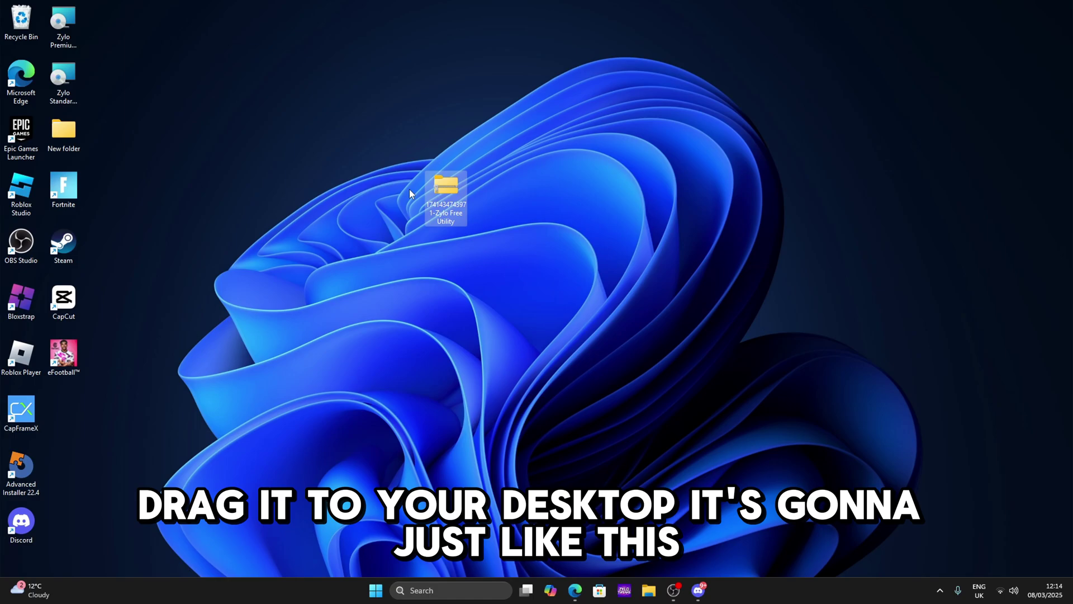
right_click(442, 188)
click(487, 286)
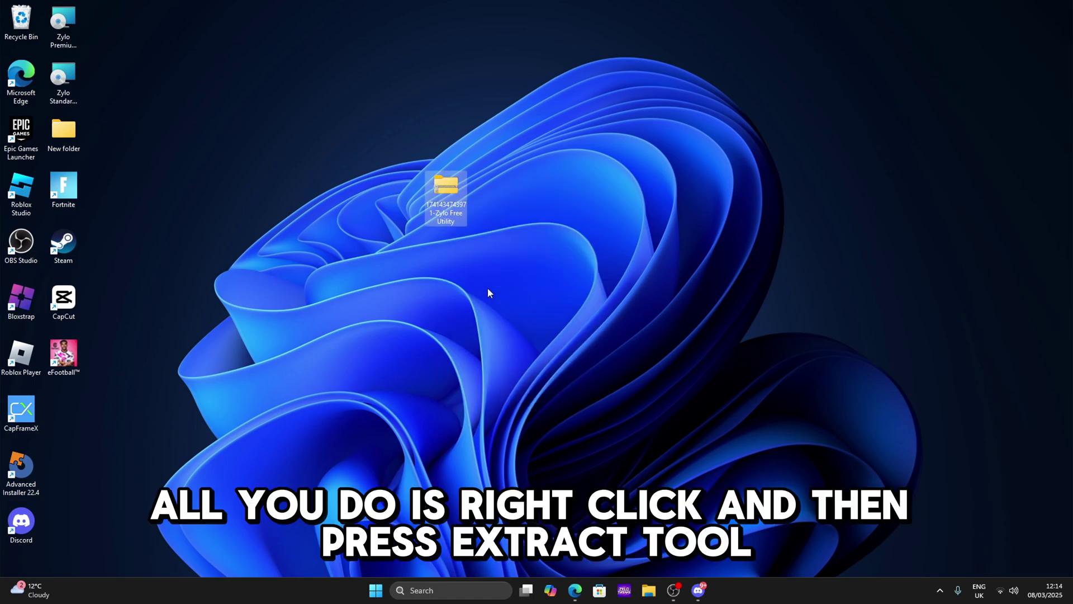
click(641, 398)
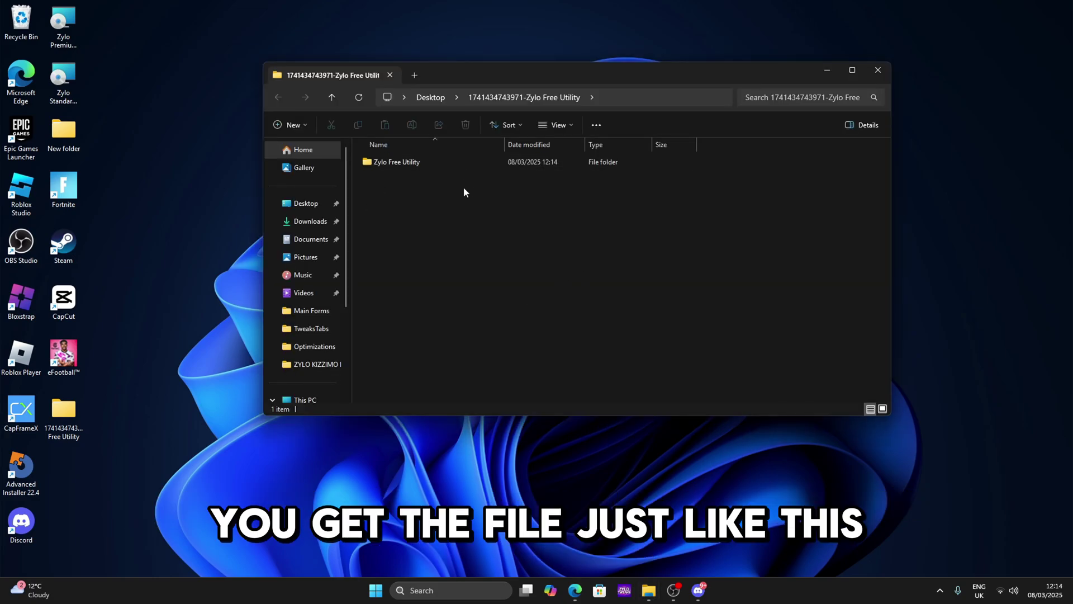
Run Zylo Free Tweaking Utility as administrator, allowing it past the SmartScreen warning.
double_click(431, 162)
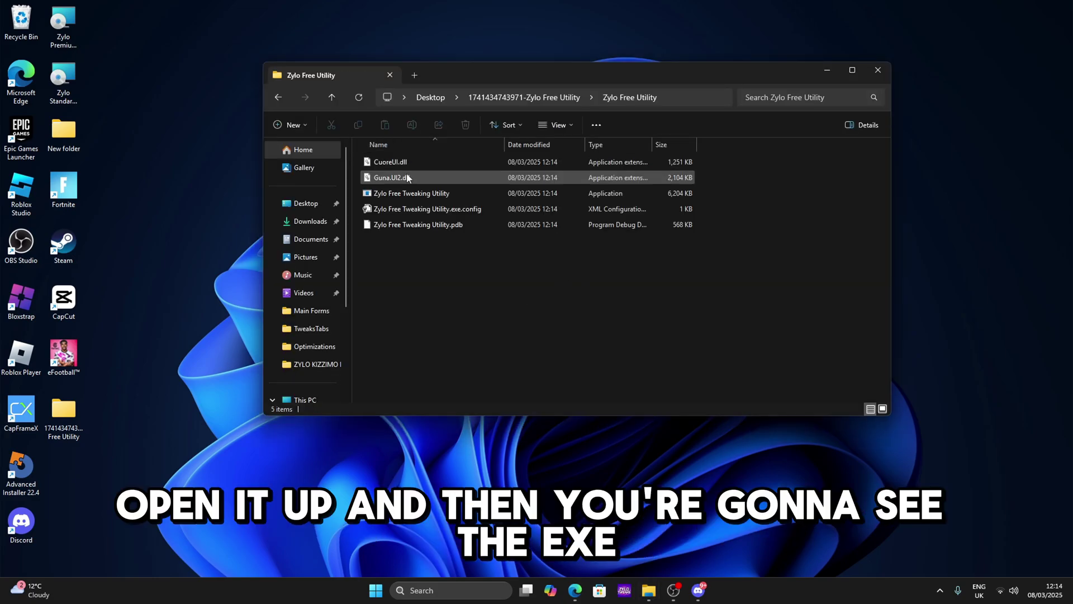
click(404, 193)
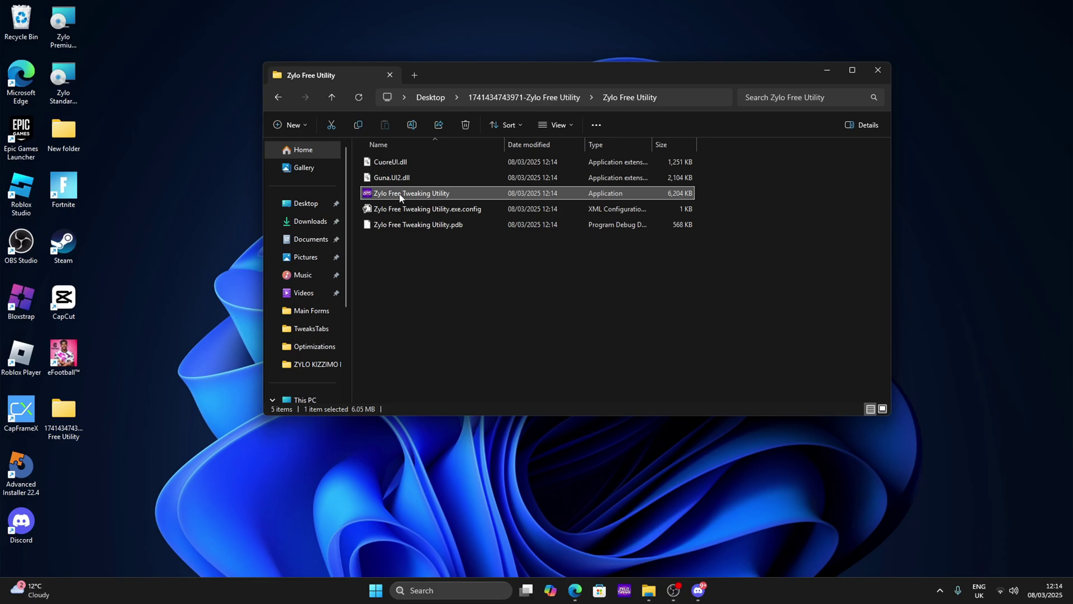
right_click(399, 194)
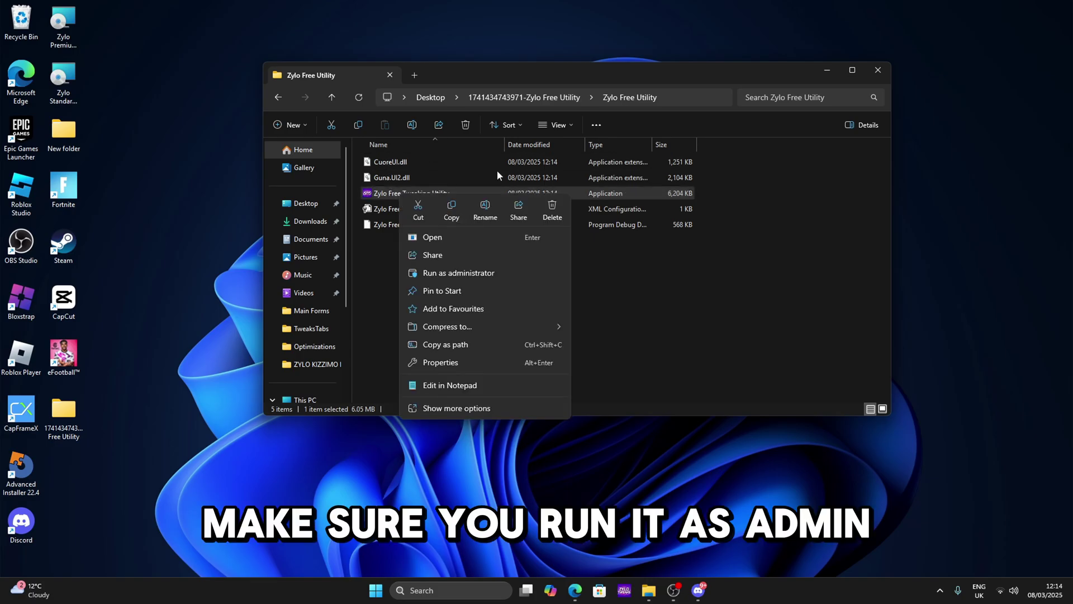
click(434, 273)
click(429, 218)
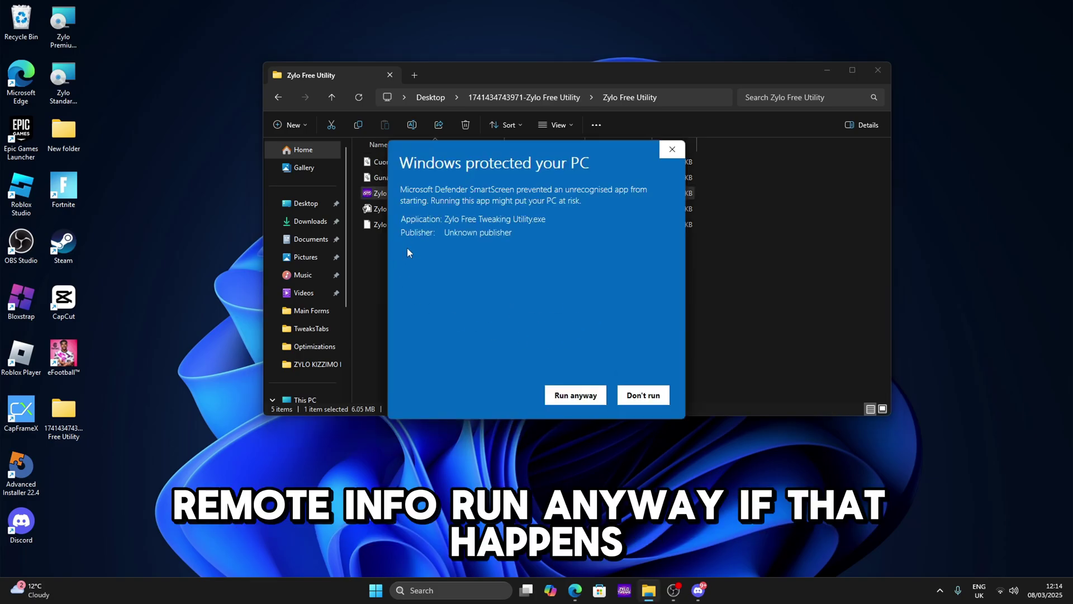
click(576, 393)
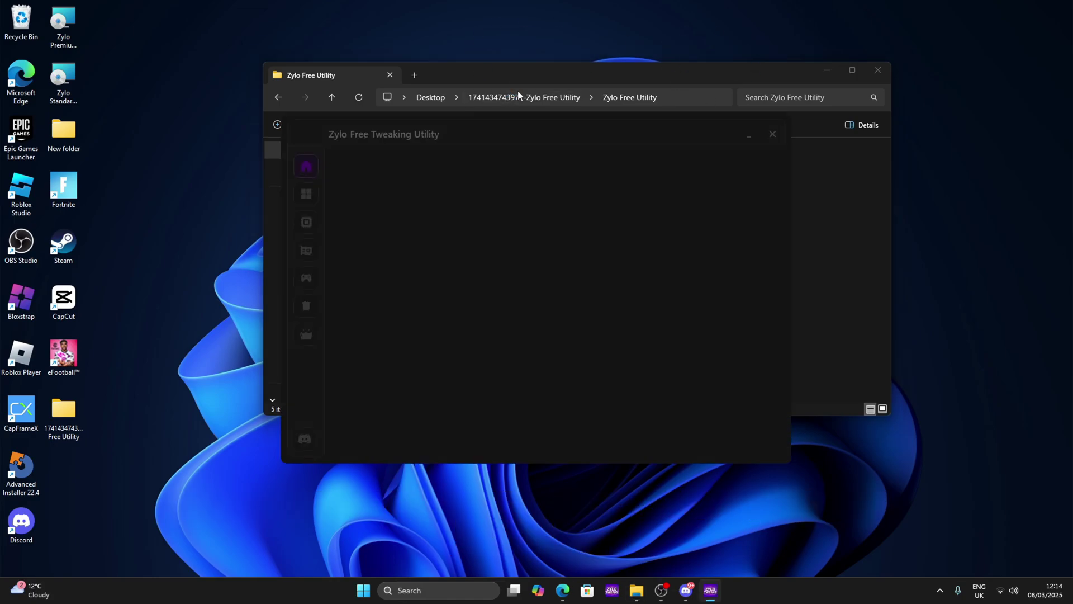
Switch on the General Windows tweaks, from Windows Tweaks down to Zylo Free Power Plan.
click(828, 70)
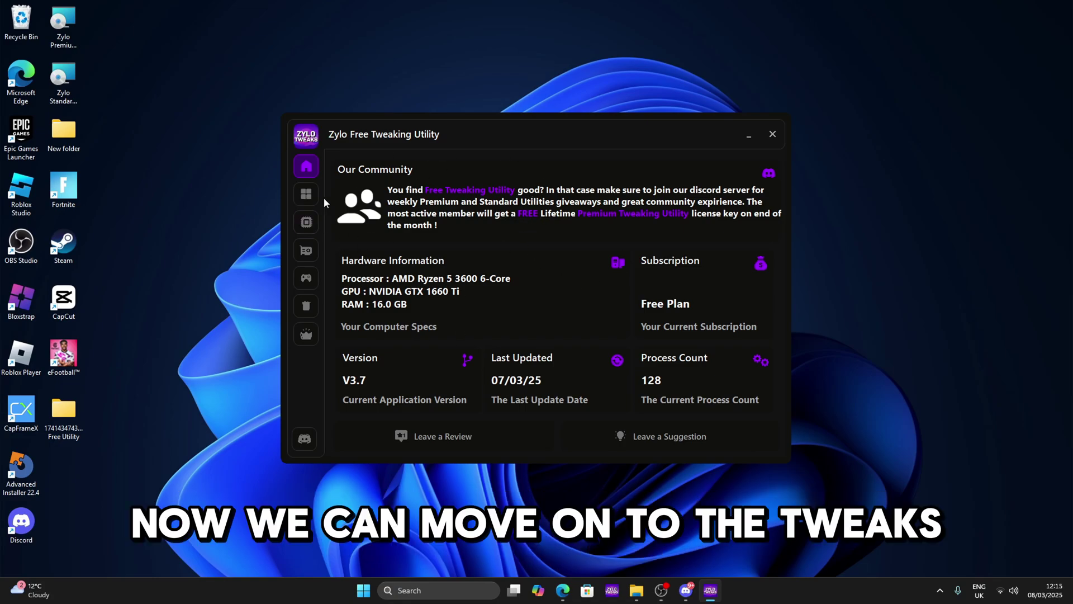
click(305, 194)
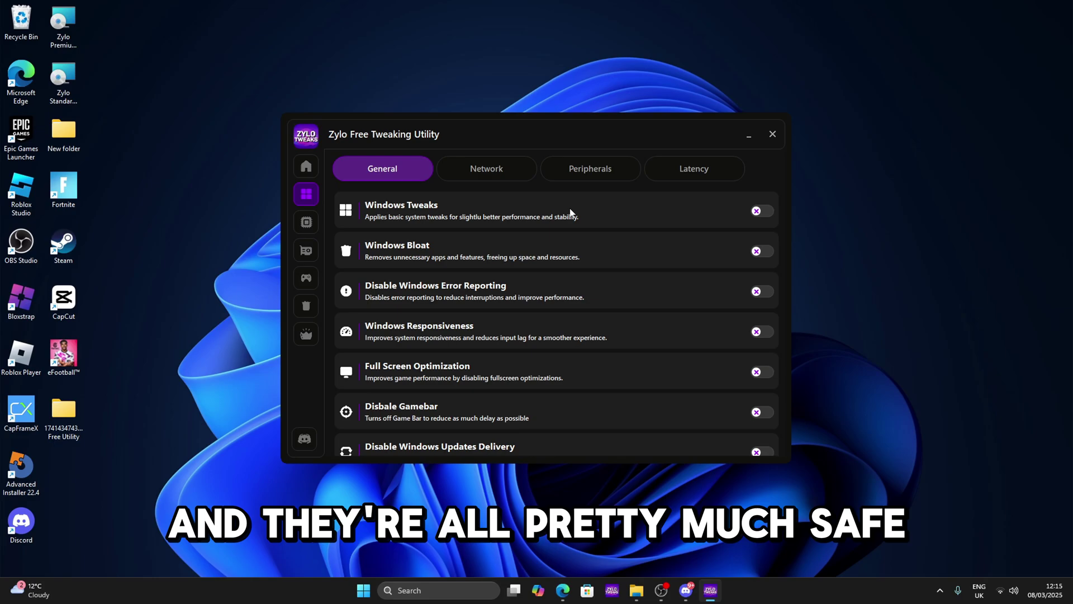
click(767, 215)
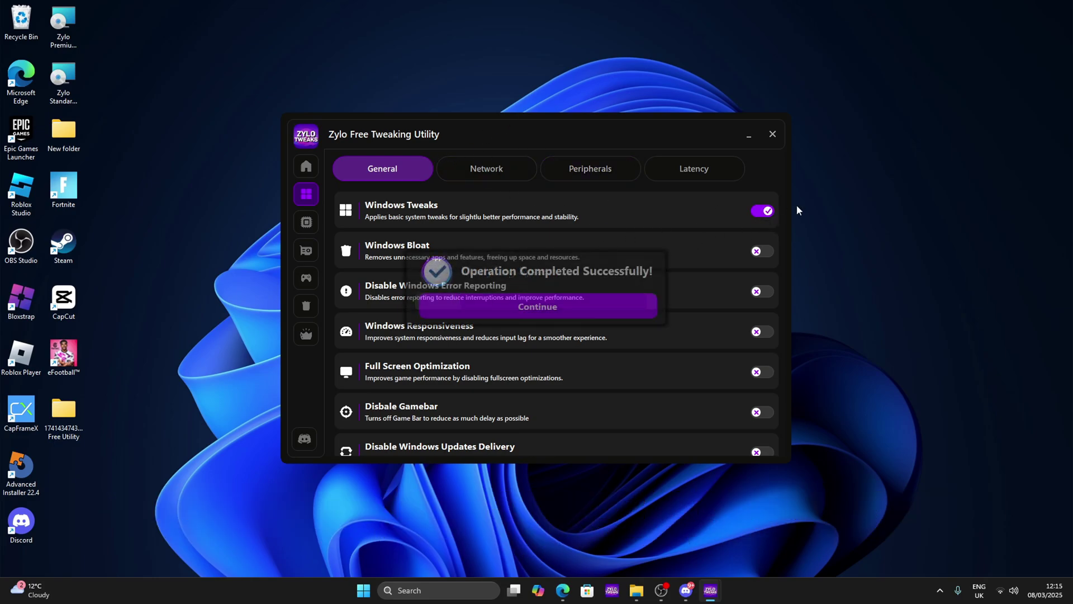
click(544, 314)
click(484, 171)
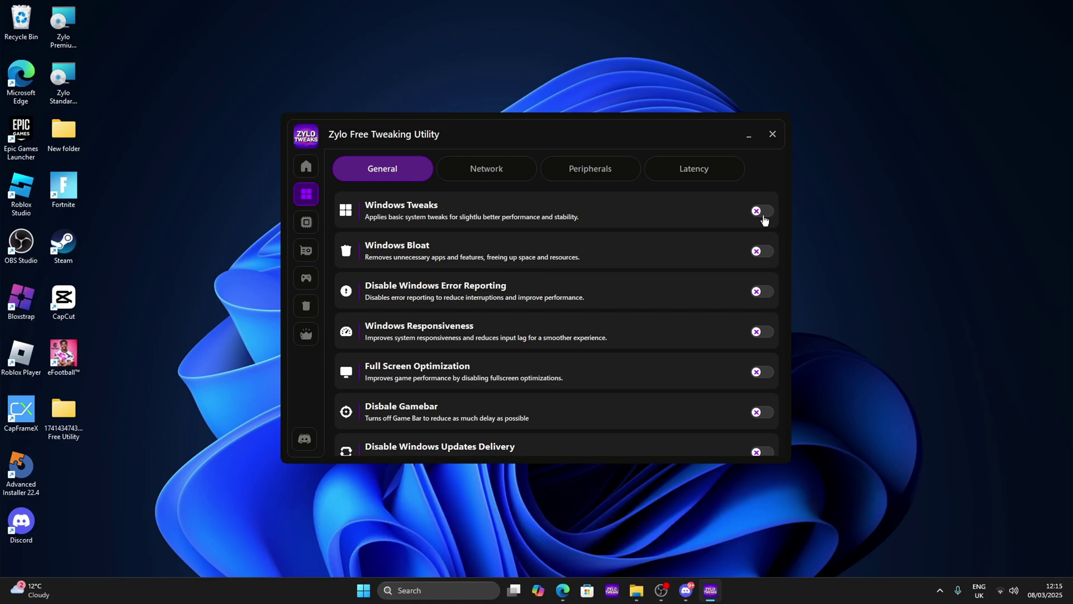
click(761, 211)
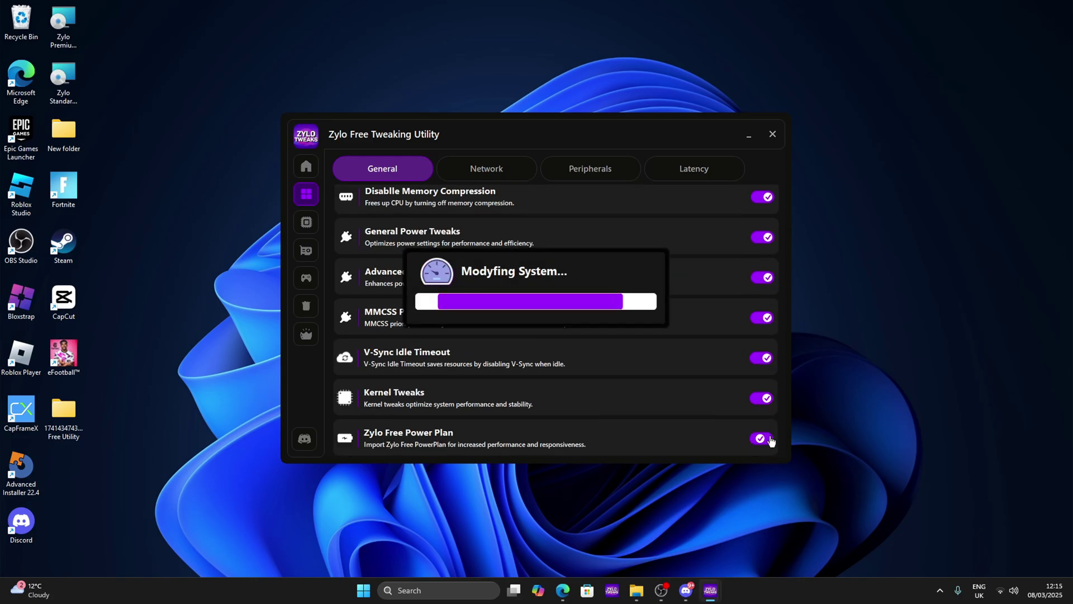
Dismiss the completion message and close Power Options, leaving Zylo Premium Power Plan 2.0 active.
click(514, 307)
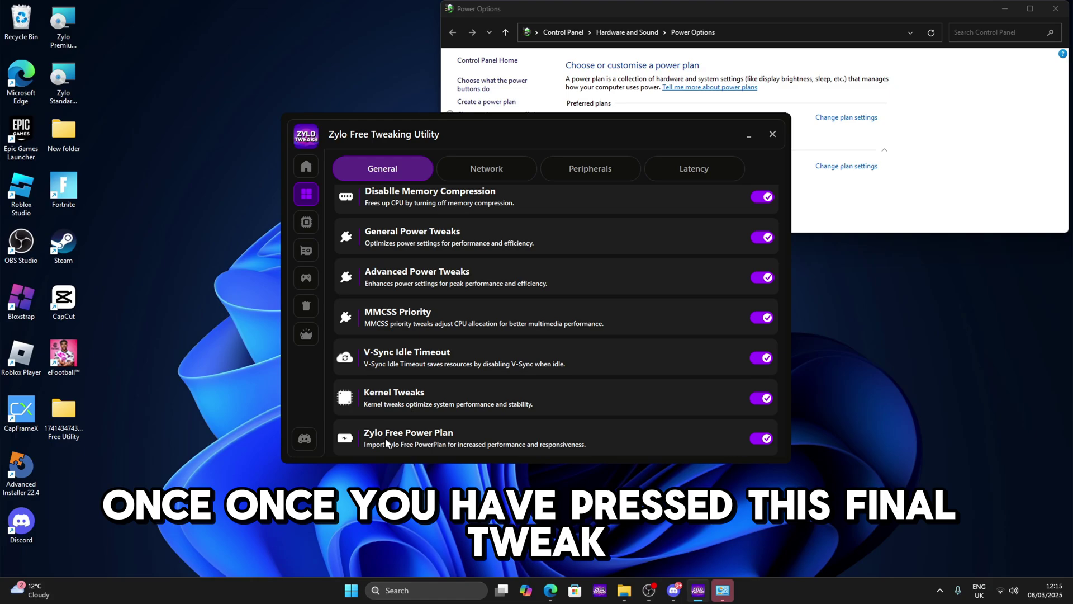
drag(764, 12, 509, 76)
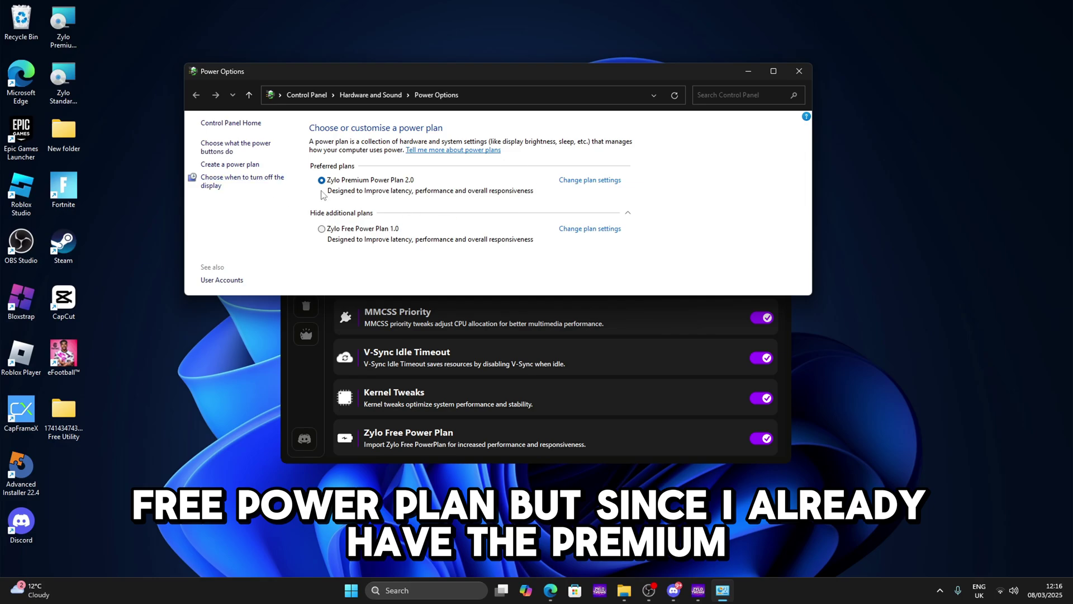
click(800, 71)
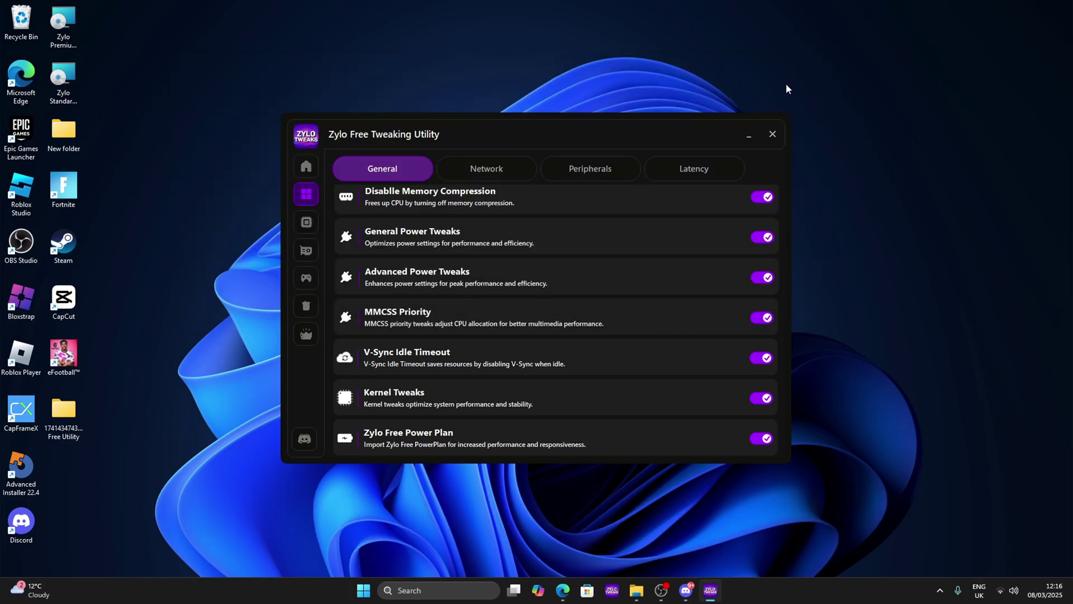
Enable General Network Tweaks, Clean Network, Tweak Network IRP, Network Offloading and Network Throttoling Tweaks.
scroll(568, 307, up, 10)
click(499, 175)
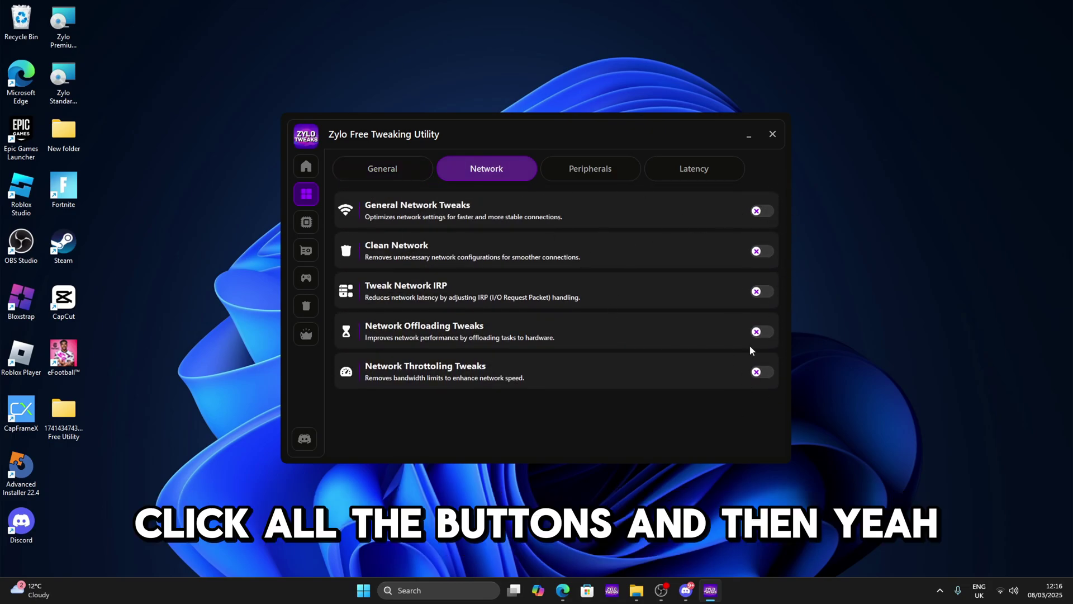
click(759, 373)
click(761, 332)
click(761, 291)
click(761, 251)
click(761, 211)
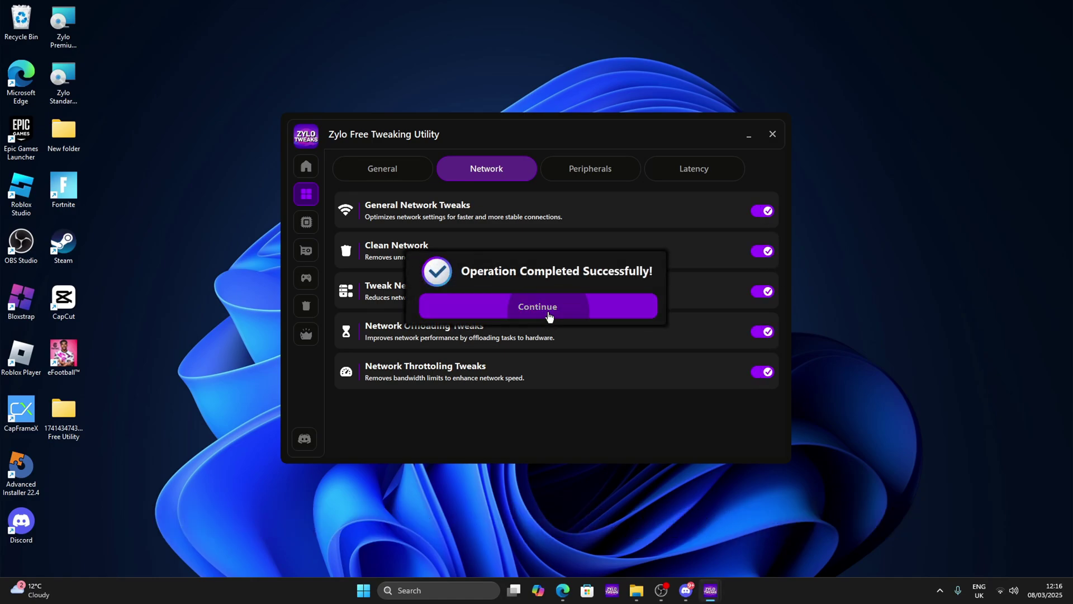
click(532, 304)
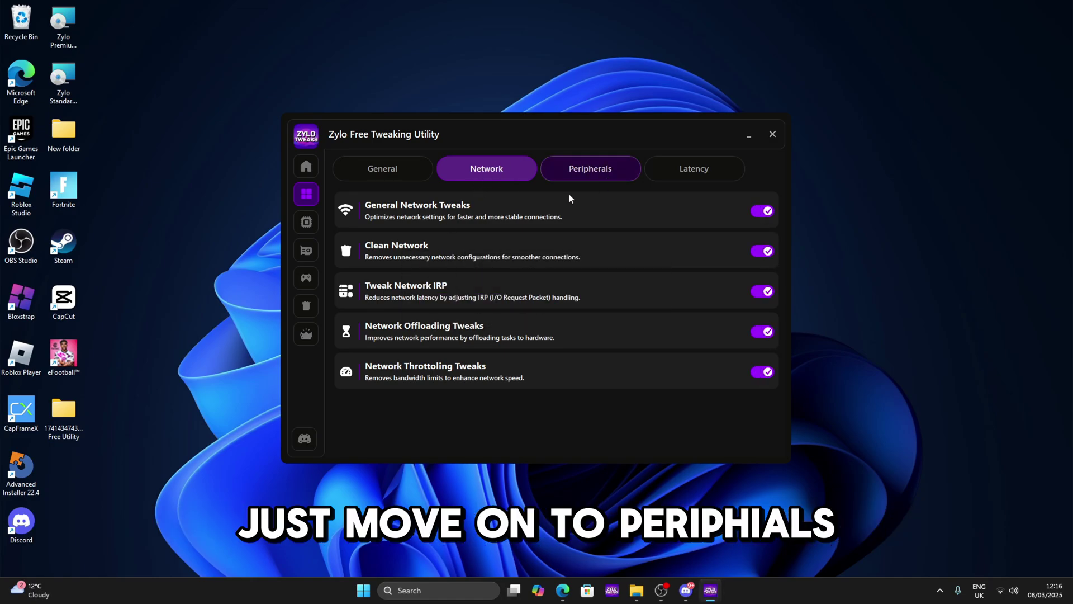
Enable all seven Peripherals tweaks, from General Mouse Tweaks to USB Performance Tweaks.
click(593, 178)
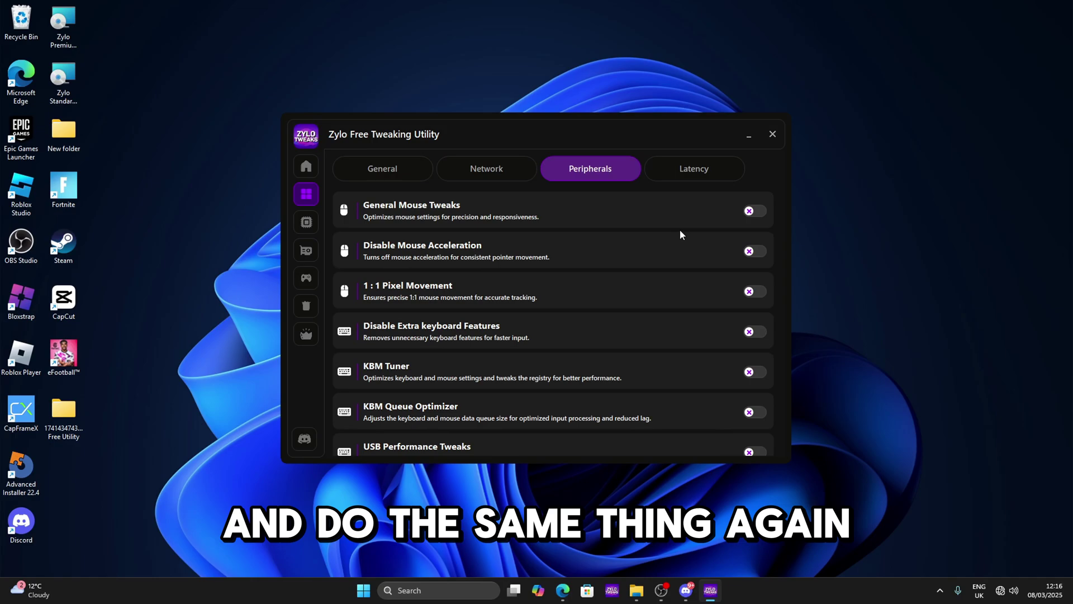
click(758, 211)
click(758, 251)
click(759, 292)
click(758, 331)
click(759, 372)
click(758, 412)
click(759, 452)
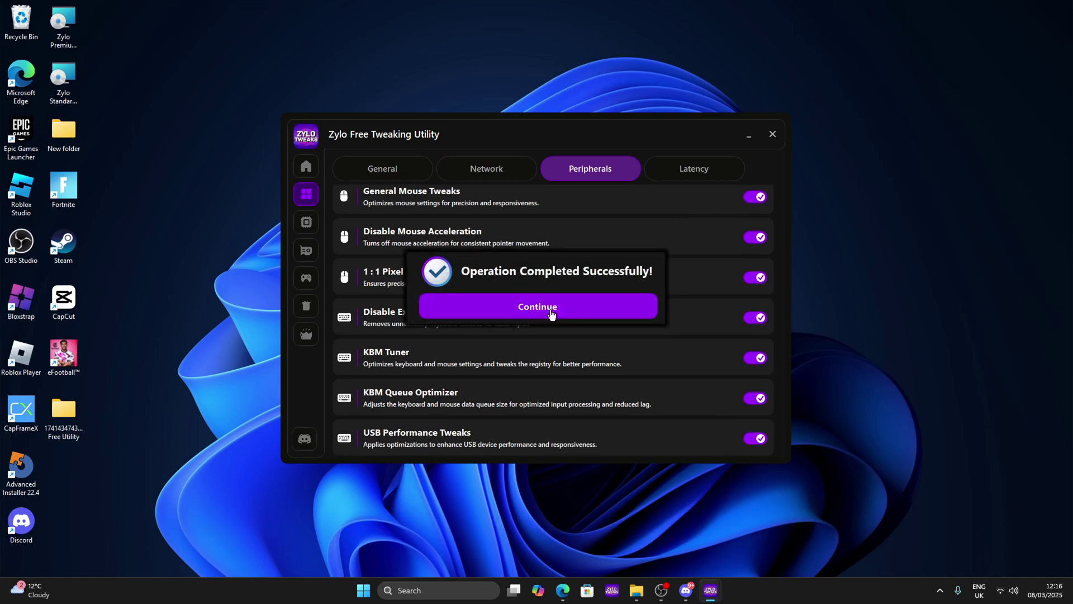
click(543, 306)
Enable all five Latency tweaks, from General Latency Tweaks to Minimun Interrupts.
scroll(577, 270, up, 1)
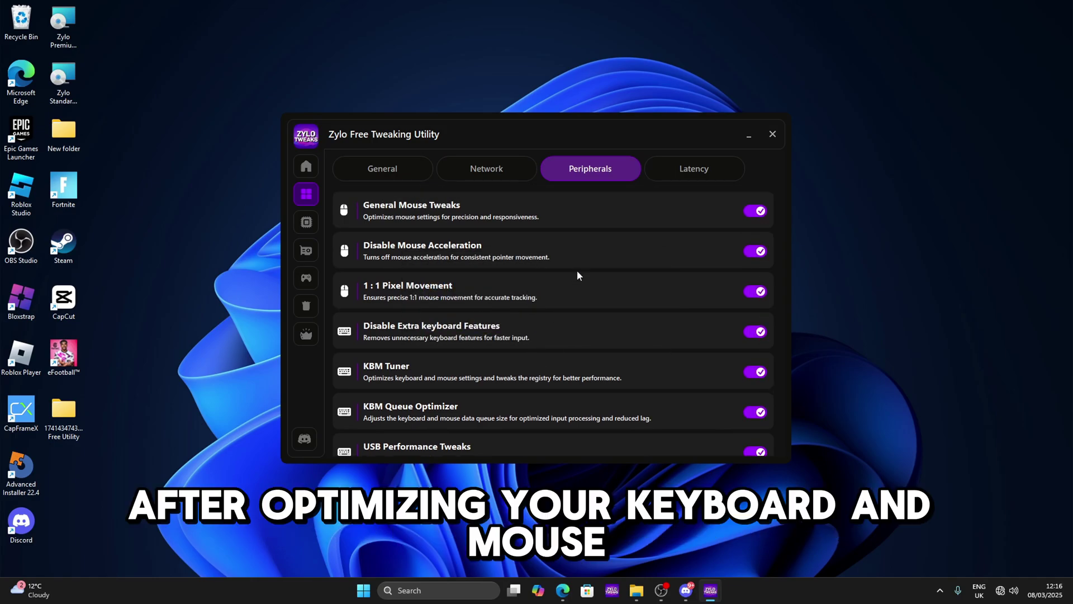
click(691, 172)
click(761, 211)
click(760, 251)
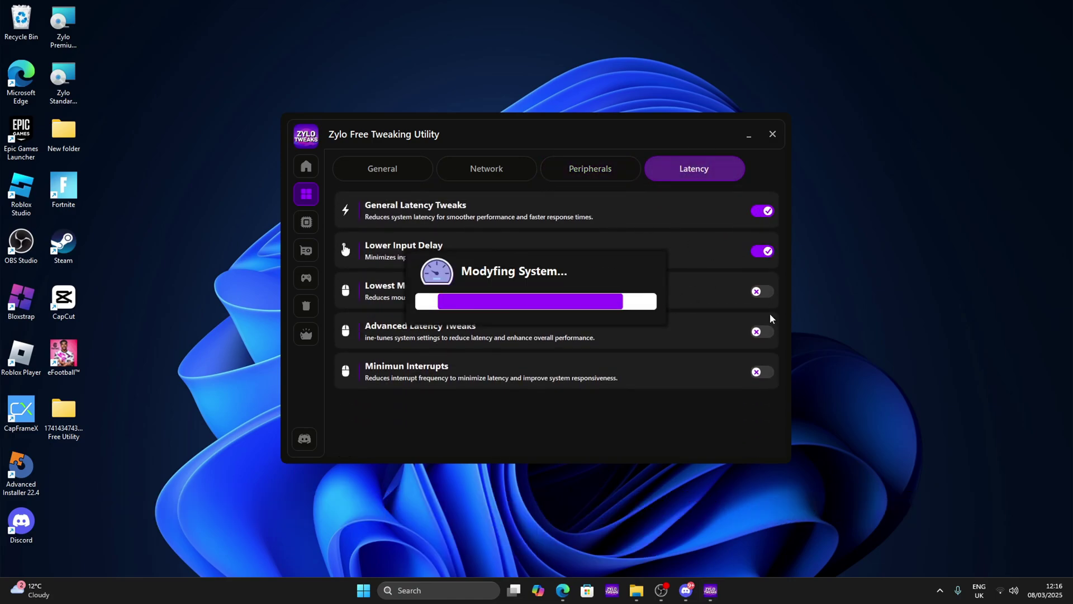
click(760, 291)
click(761, 331)
click(761, 372)
click(543, 306)
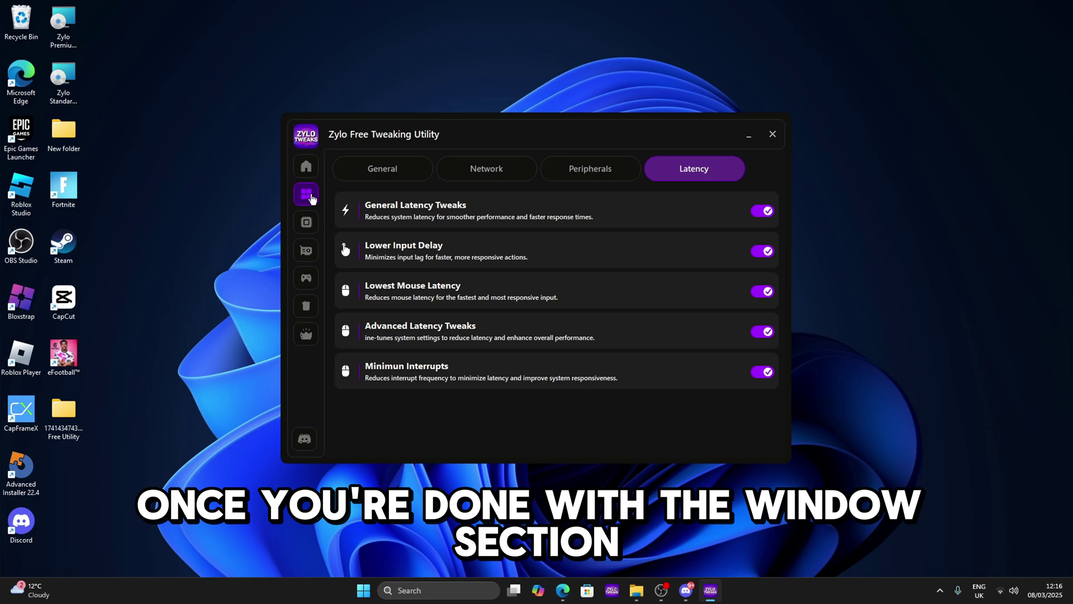
Confirm an AMD processor on the Home page, then switch on AMD CPU Tweaks and the remaining CPU tweaks.
click(306, 226)
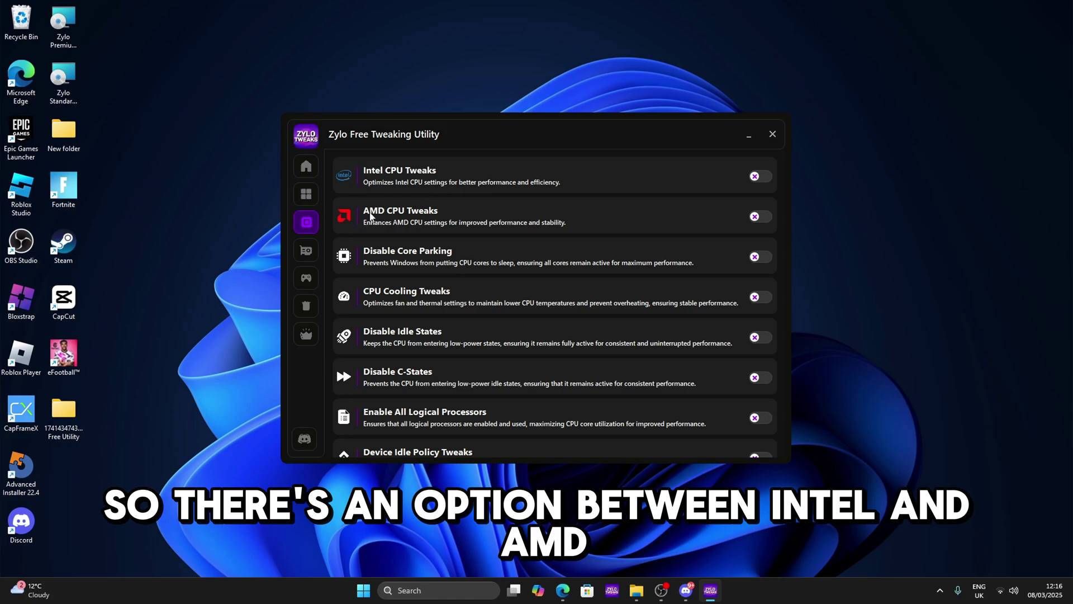
click(306, 166)
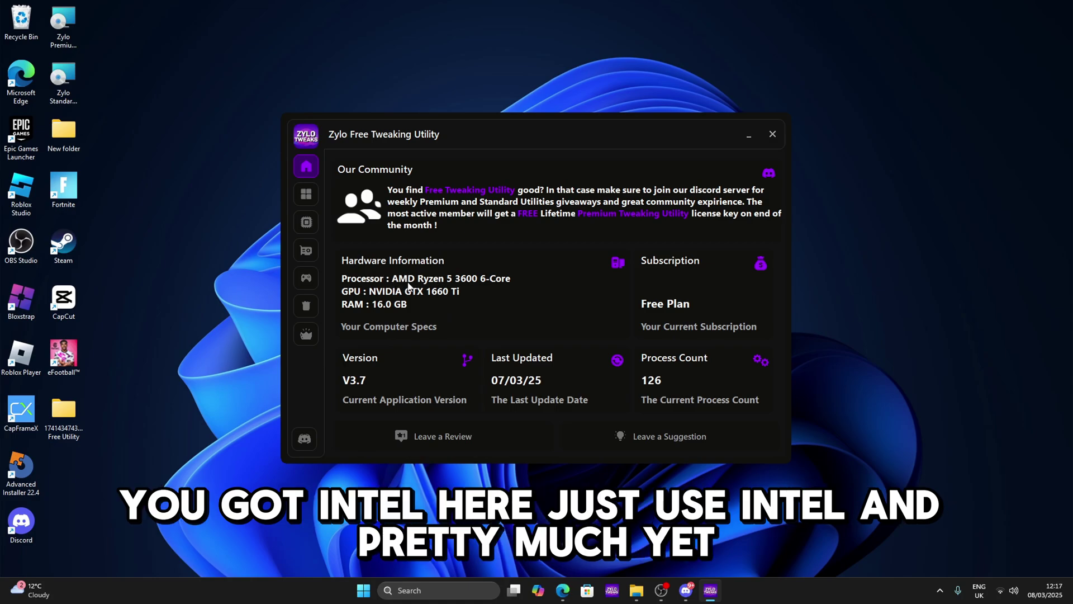
click(306, 221)
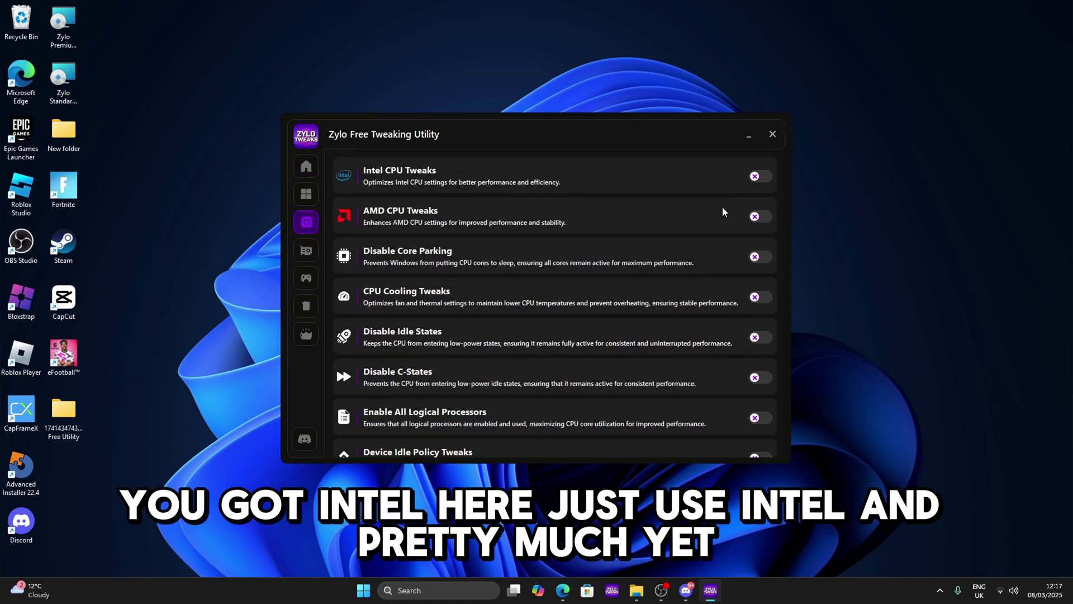
click(759, 218)
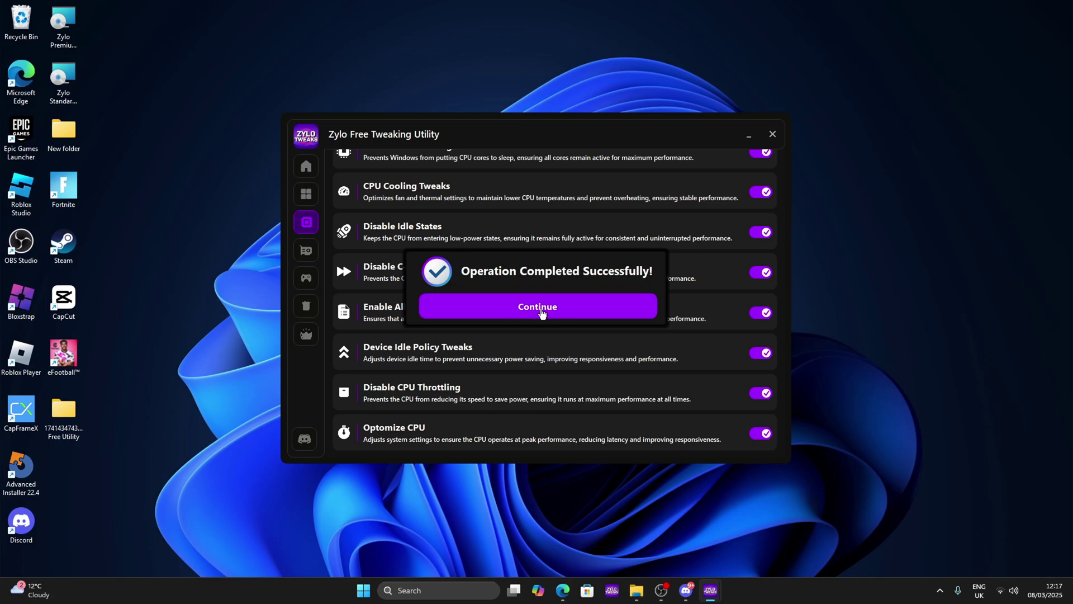
click(527, 312)
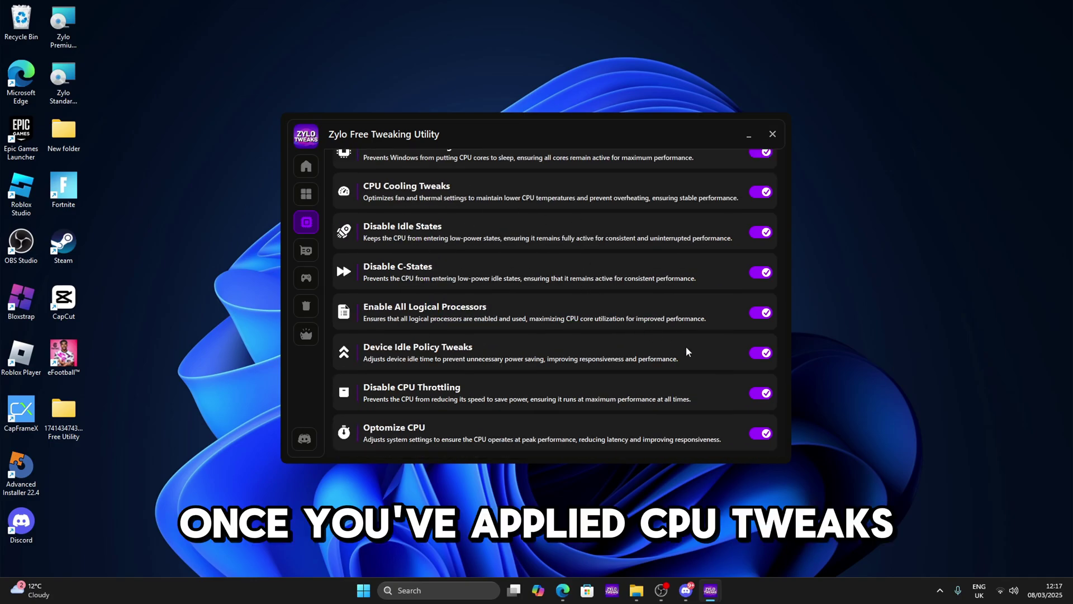
Compare the Intel, AMD and Nvidia GPU tabs and check the reported GPU on Home.
click(305, 258)
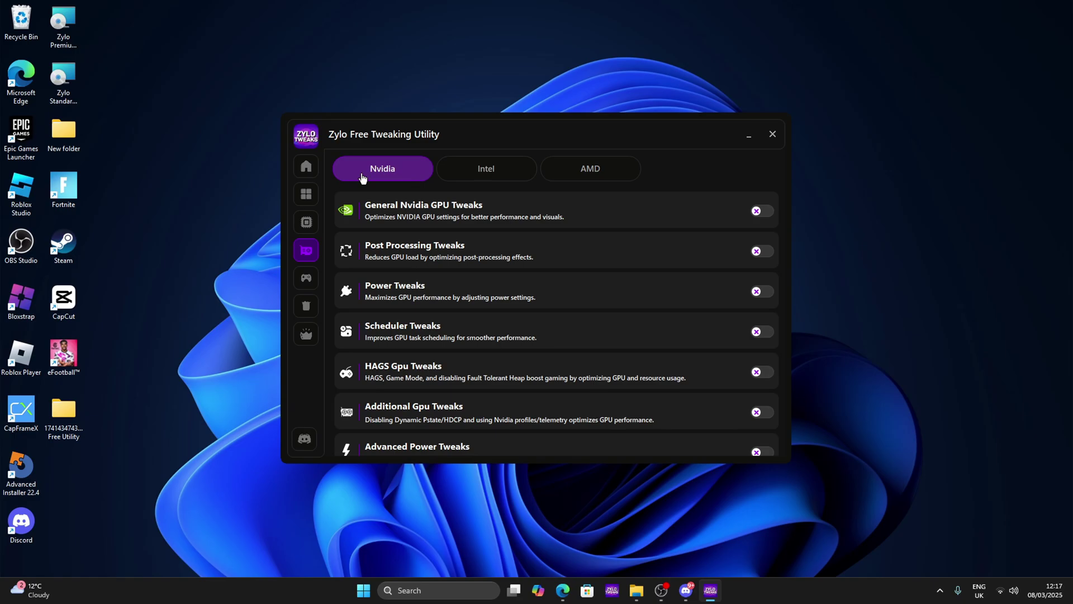
click(487, 170)
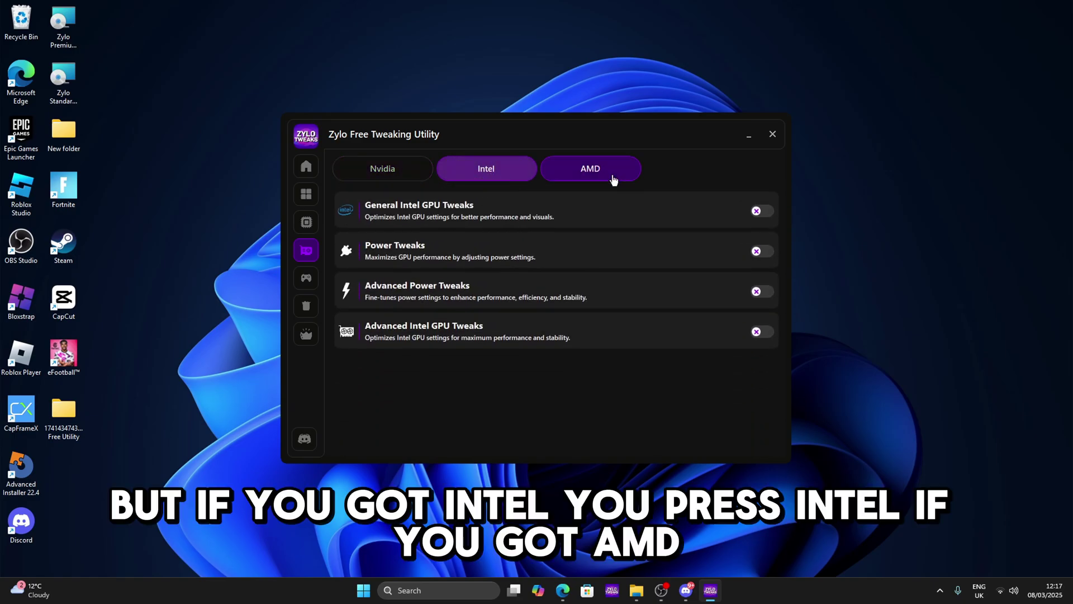
click(609, 174)
click(402, 183)
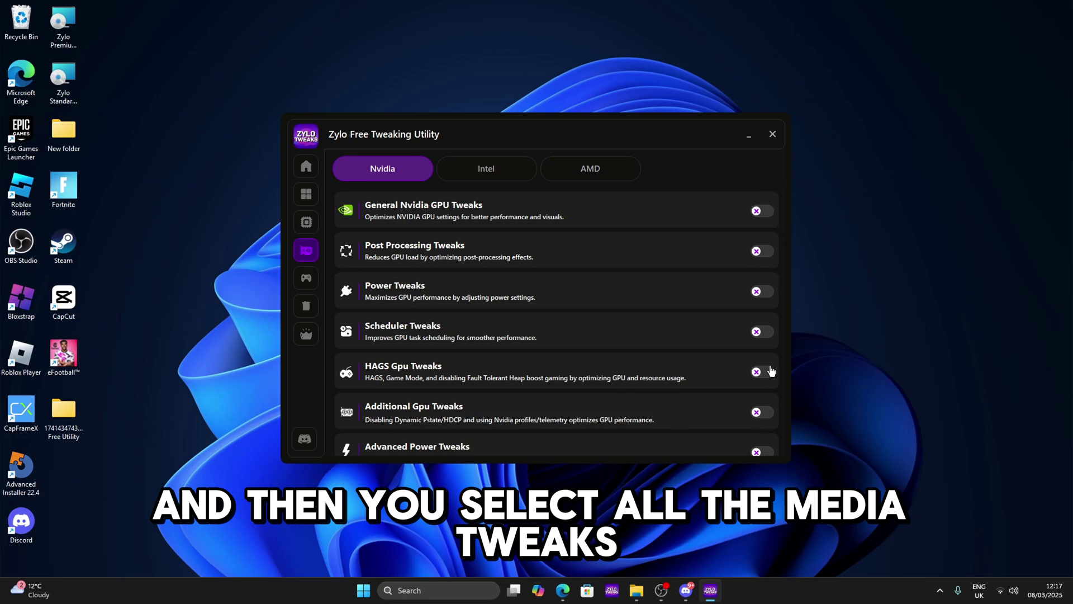
click(305, 167)
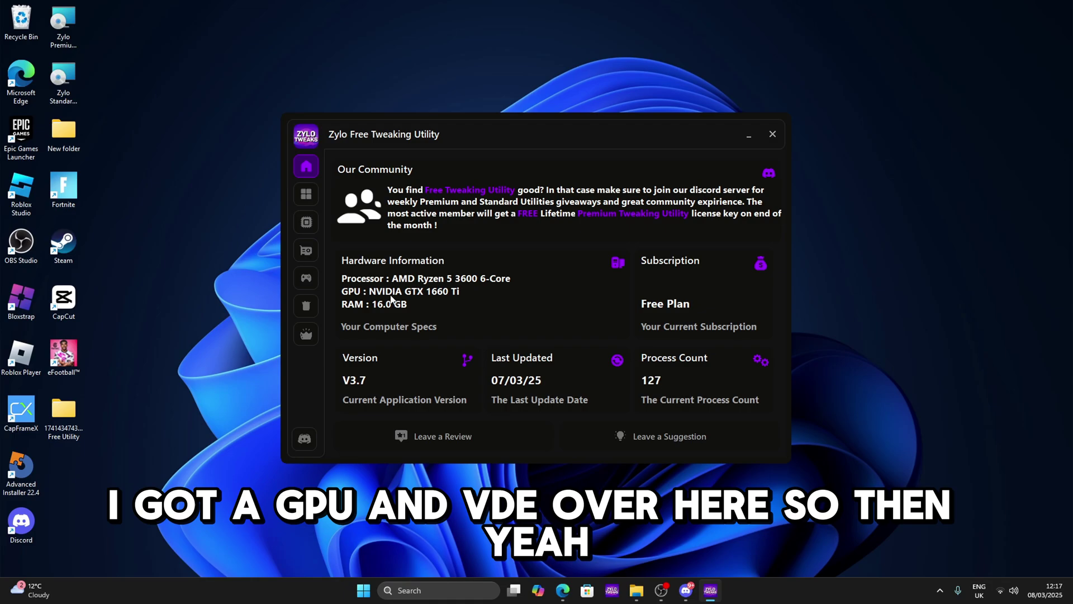
click(306, 250)
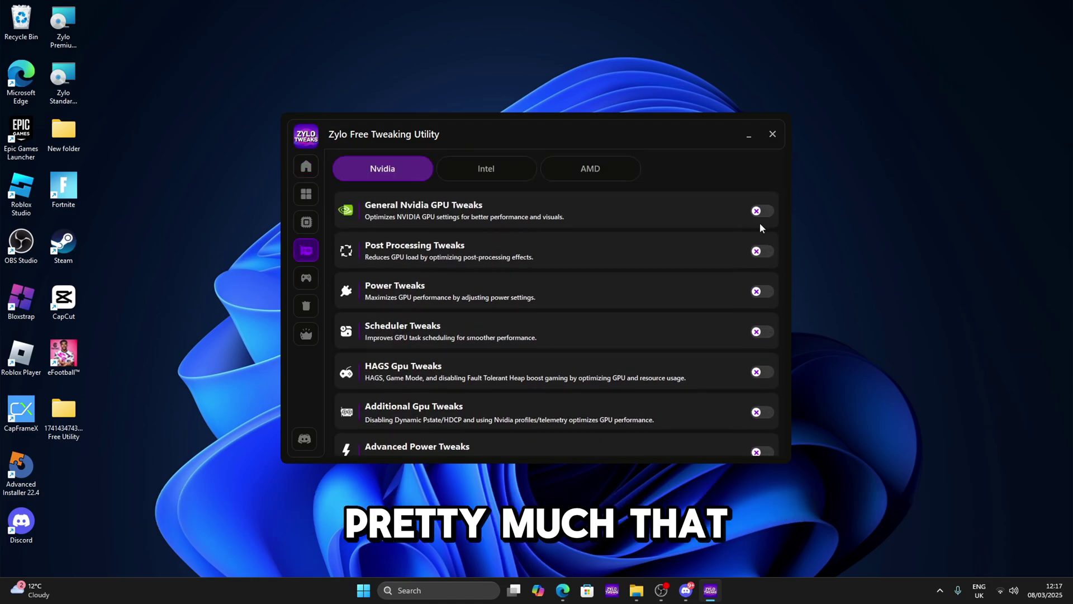
Switch on all seven Nvidia GPU tweaks, from General Nvidia GPU Tweaks to Nvidia PState Tweaks.
click(761, 211)
click(761, 251)
click(761, 292)
click(762, 331)
click(761, 372)
click(761, 412)
scroll(762, 412, down, 1)
click(761, 398)
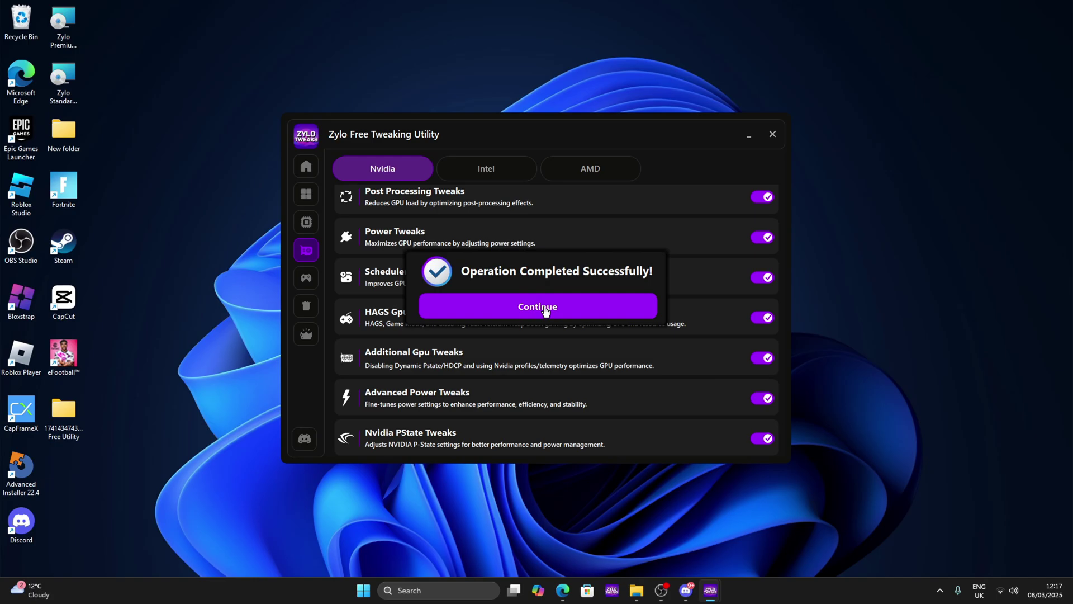
click(545, 311)
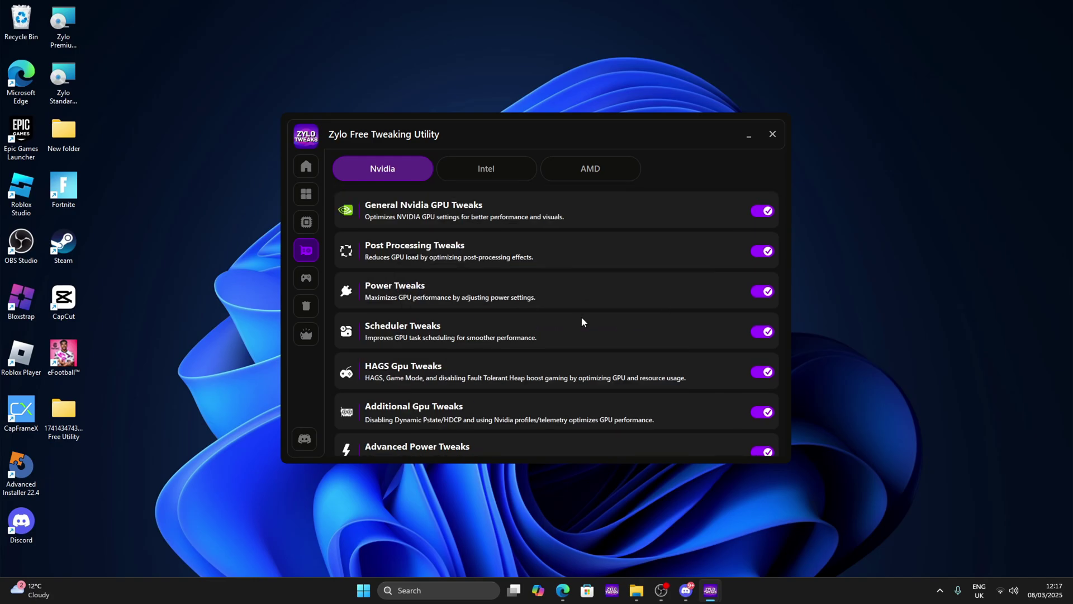
Apply the Fortnite optimisation from the Game Mode tiles.
click(306, 278)
scroll(605, 325, down, 3)
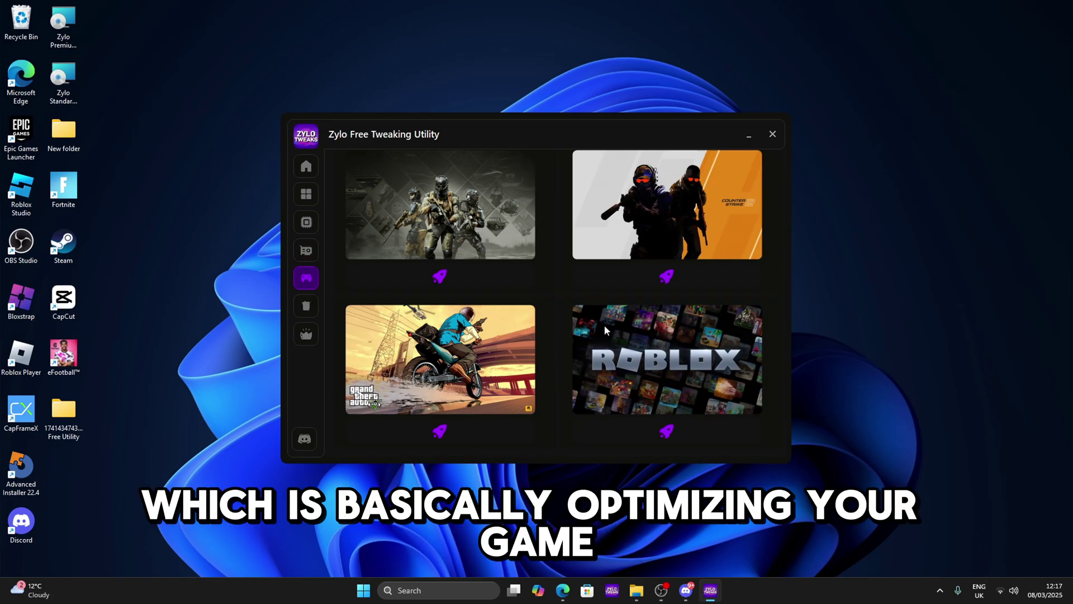
scroll(681, 346, up, 3)
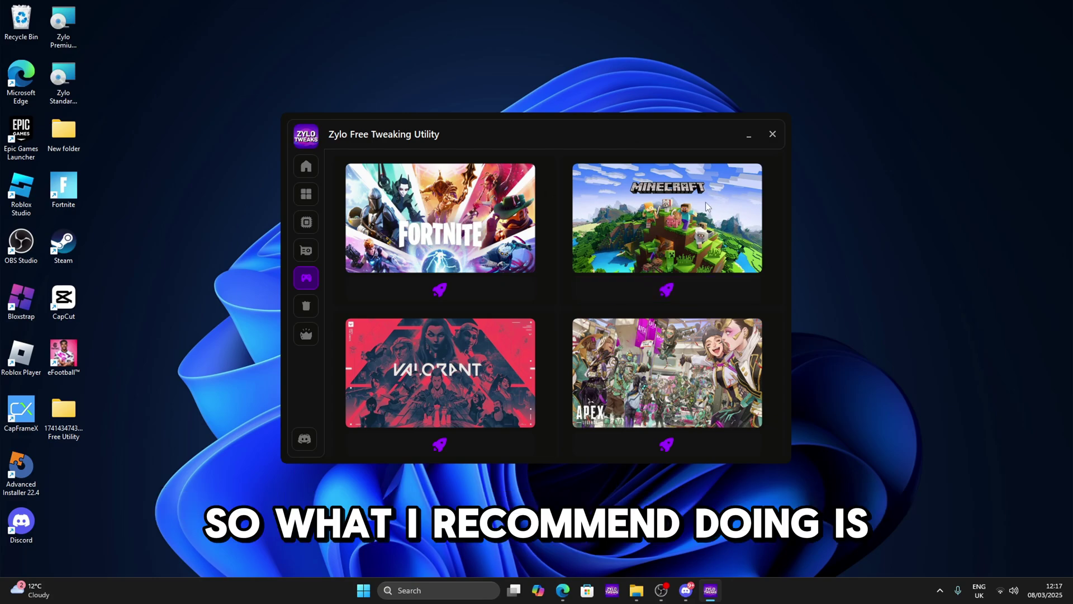
scroll(687, 224, down, 3)
scroll(503, 298, up, 3)
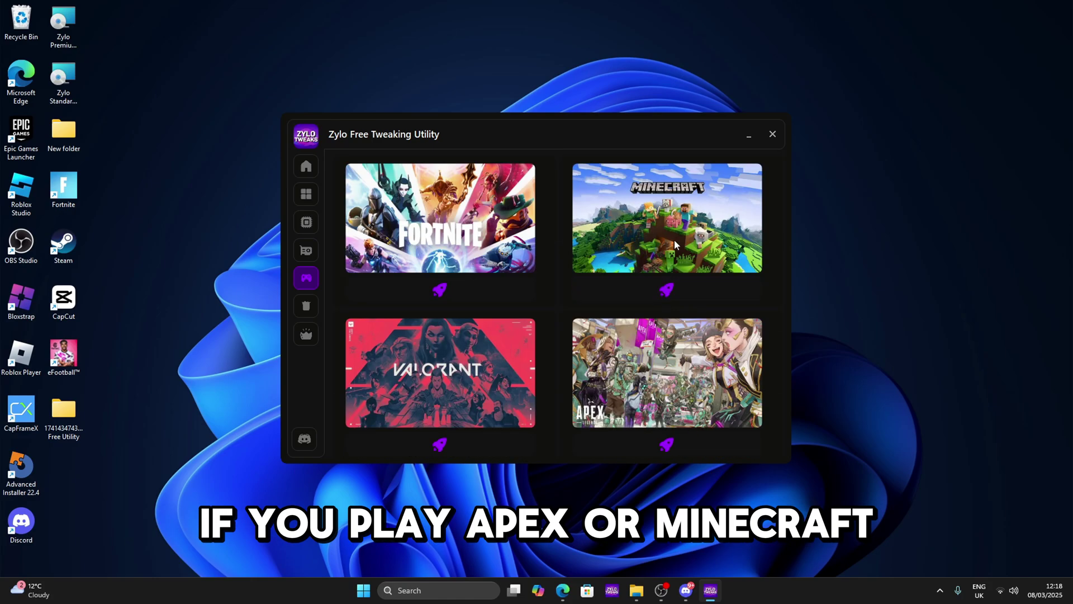
click(432, 287)
click(430, 307)
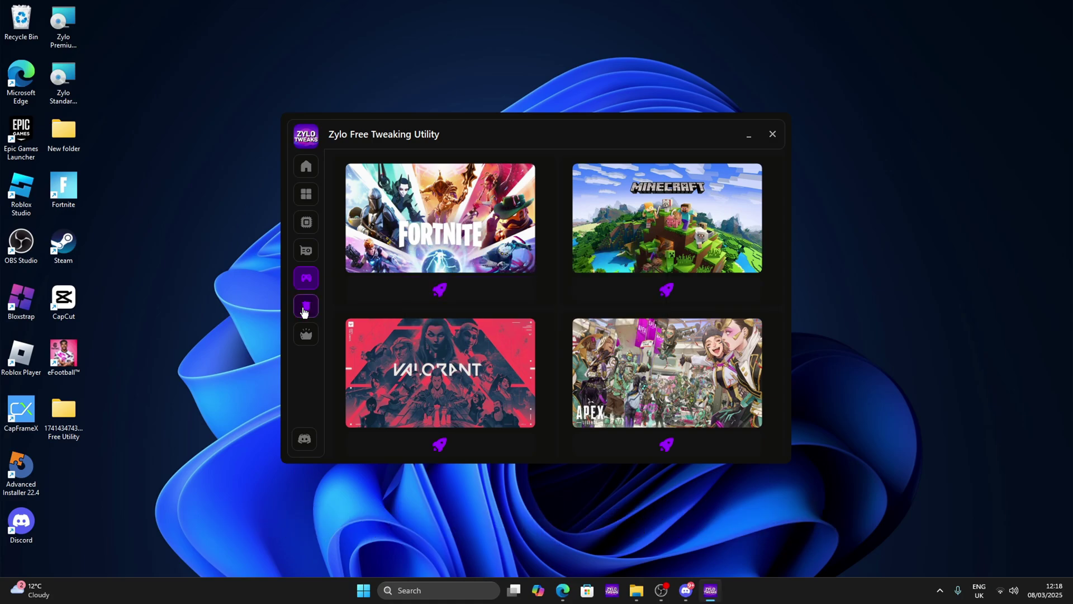
Enable all four cleaning options, then launch the Chris Titus Tech Debloat Tool.
click(306, 305)
click(761, 209)
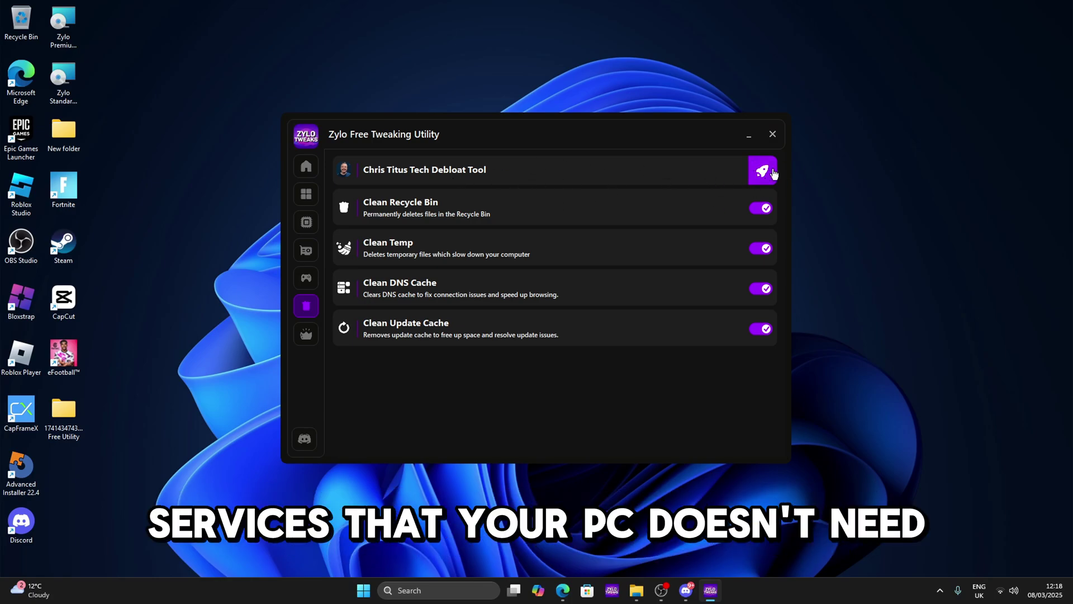
click(762, 171)
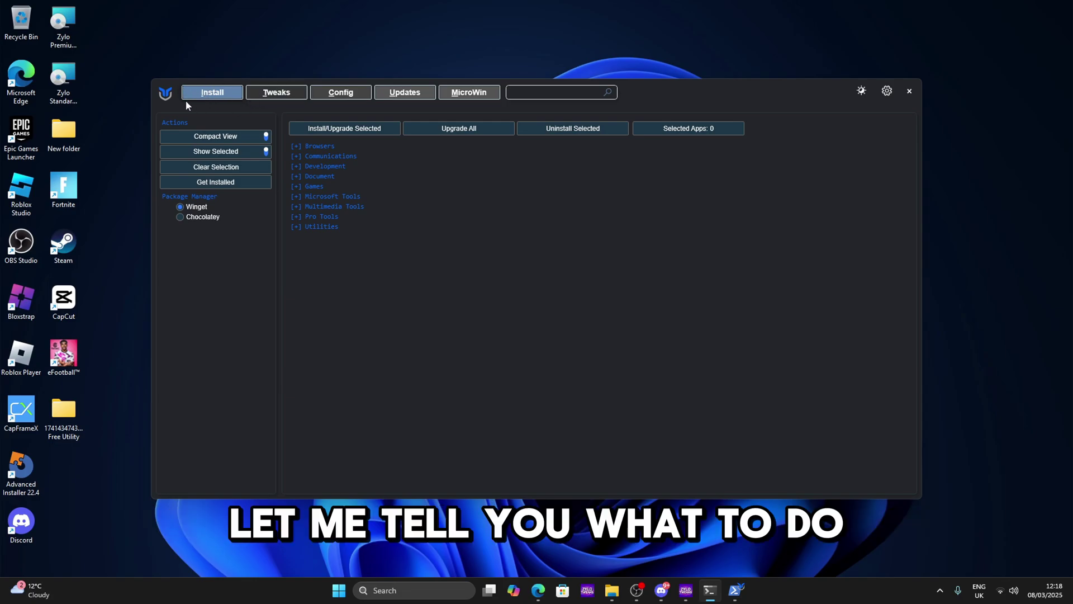
In WinUtil's Tweaks tab, run the Standard tweak selection until it reports 'Tweaks finished'.
click(259, 96)
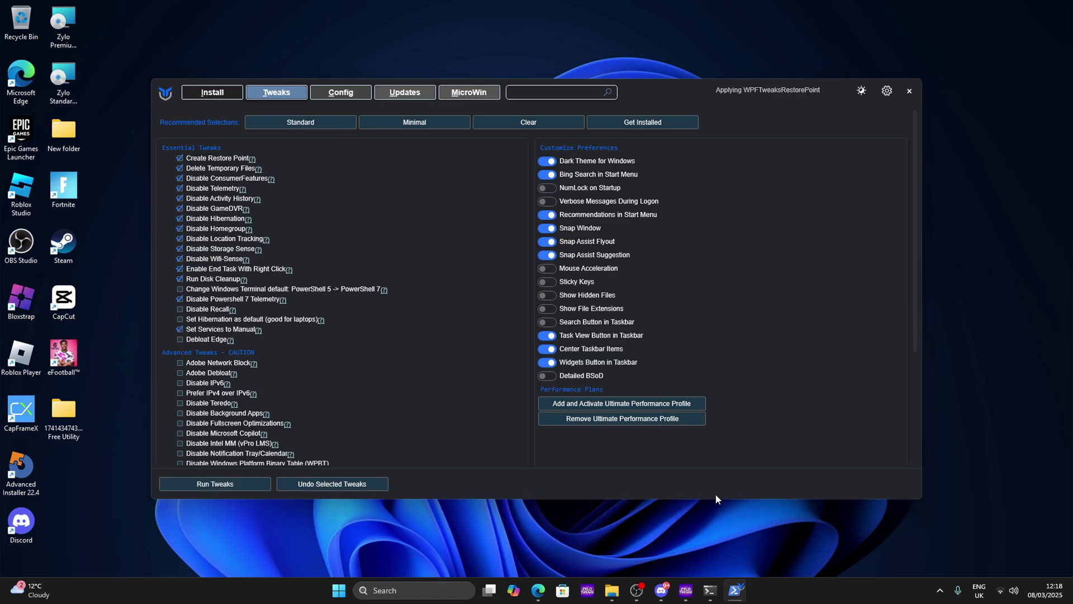
mouse_move(734, 597)
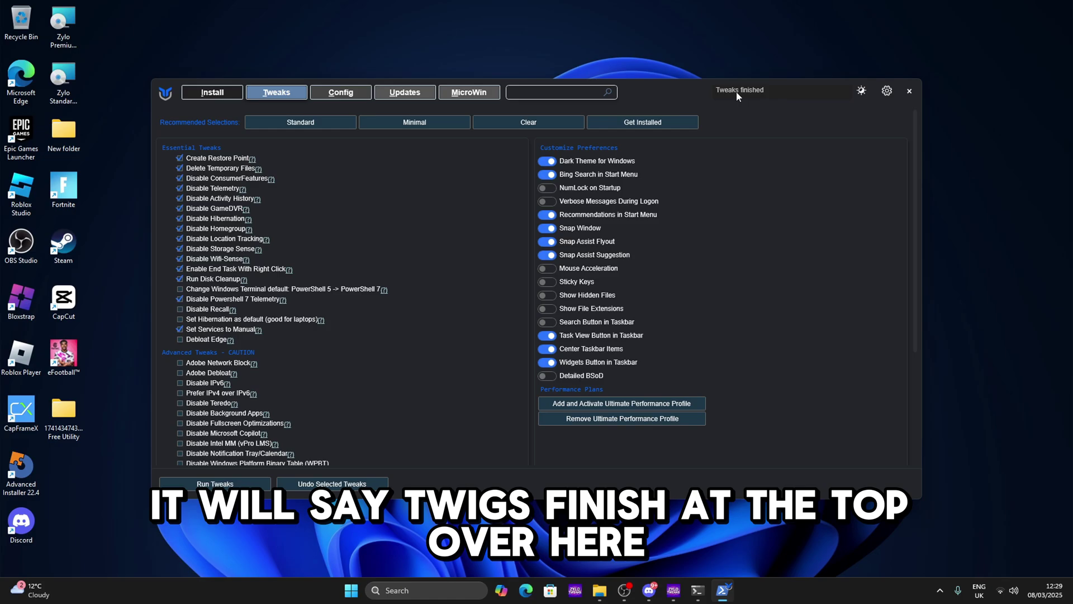
Close the WinUtil window, then the Zylo Free Tweaking Utility window.
click(903, 87)
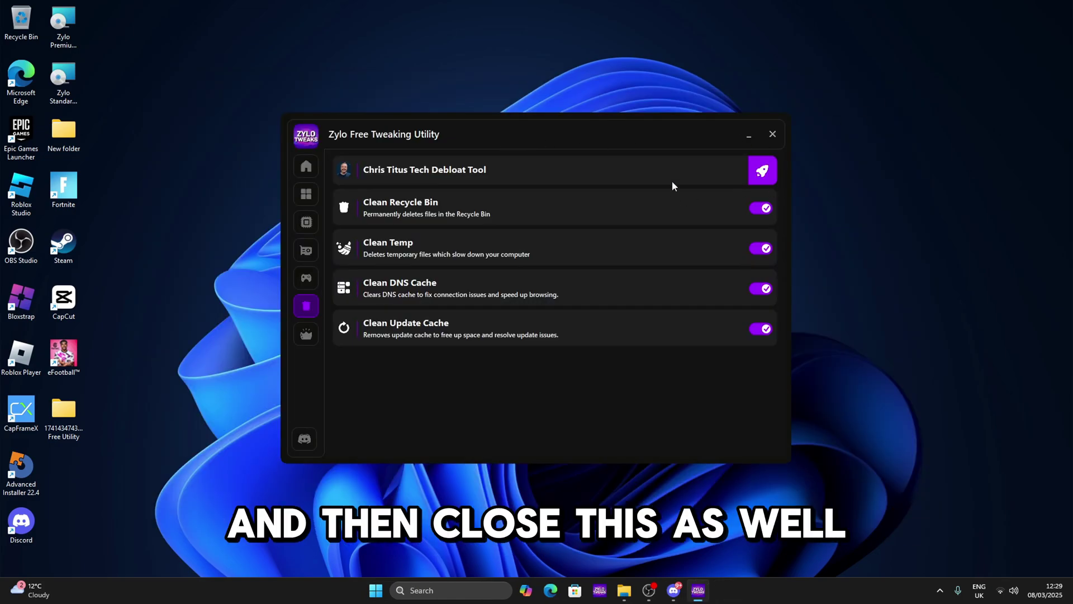
click(773, 134)
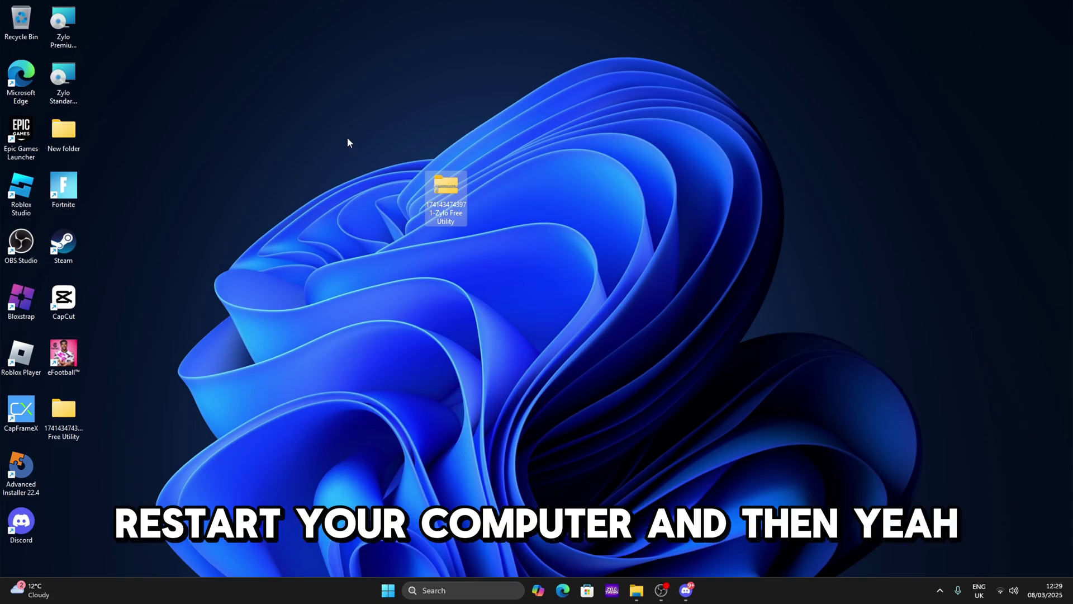